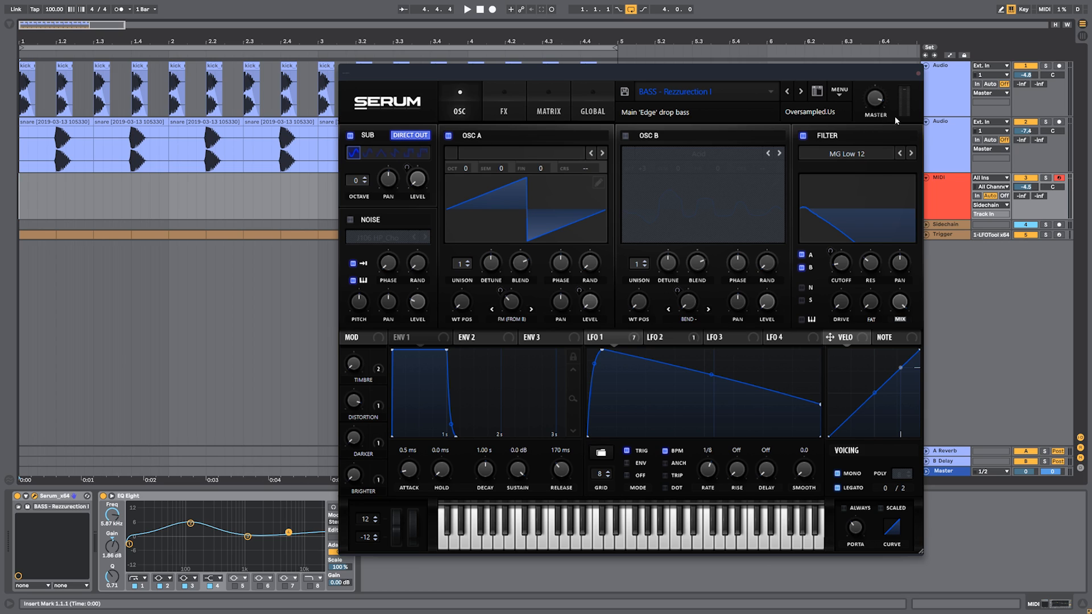
Step: Examine the BASS - Rezzurection I preset's effects rack and the modes available for its Downsample distortion
{"action": "left_click", "coordinate": [506, 92]}
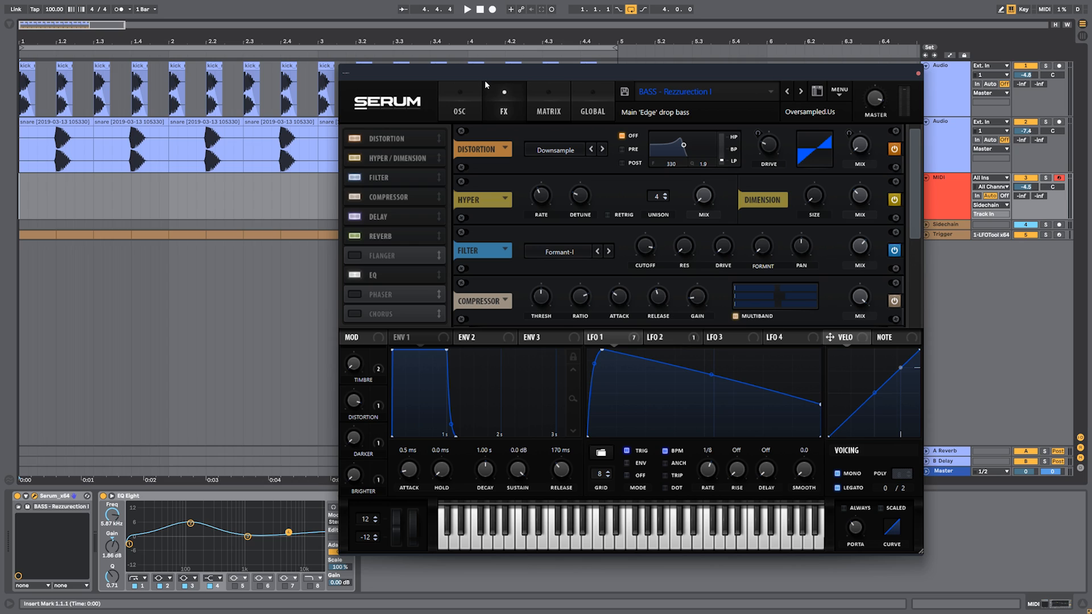
{"action": "left_click", "coordinate": [559, 149]}
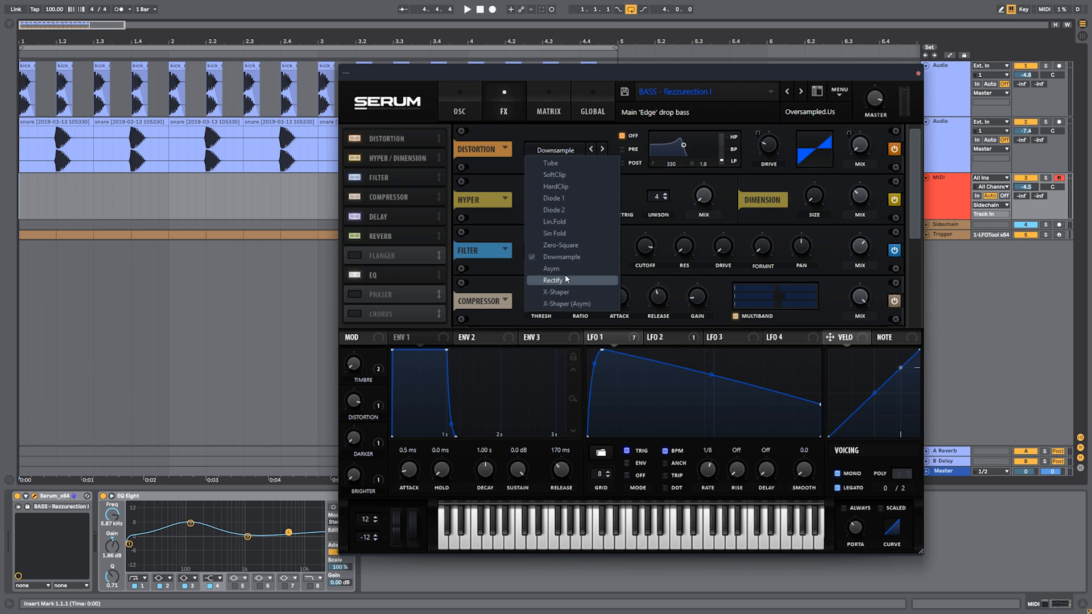
{"action": "left_click", "coordinate": [548, 129]}
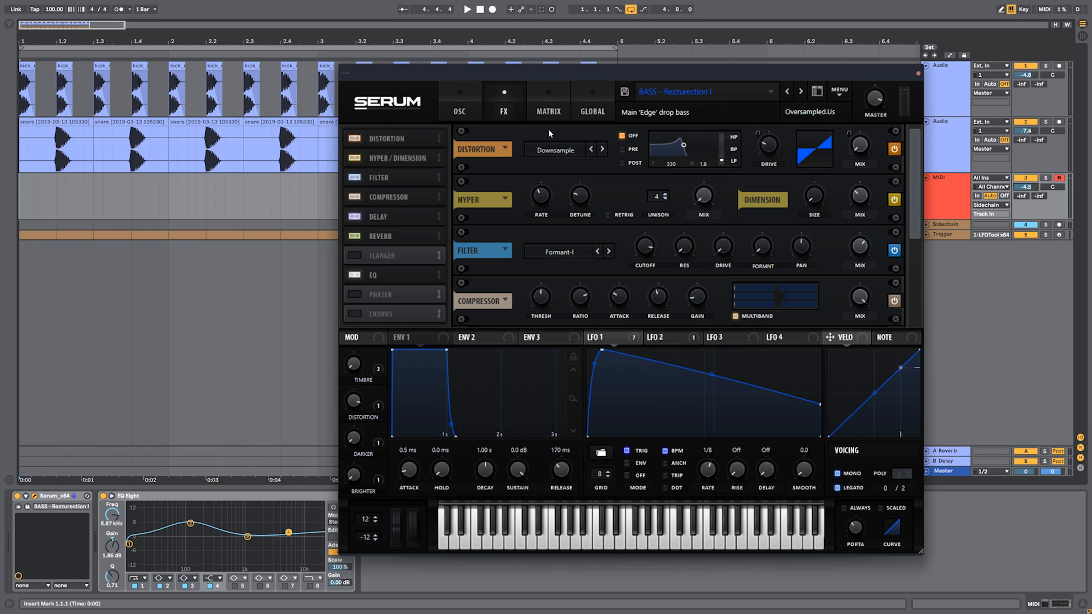
{"action": "left_click", "coordinate": [460, 105]}
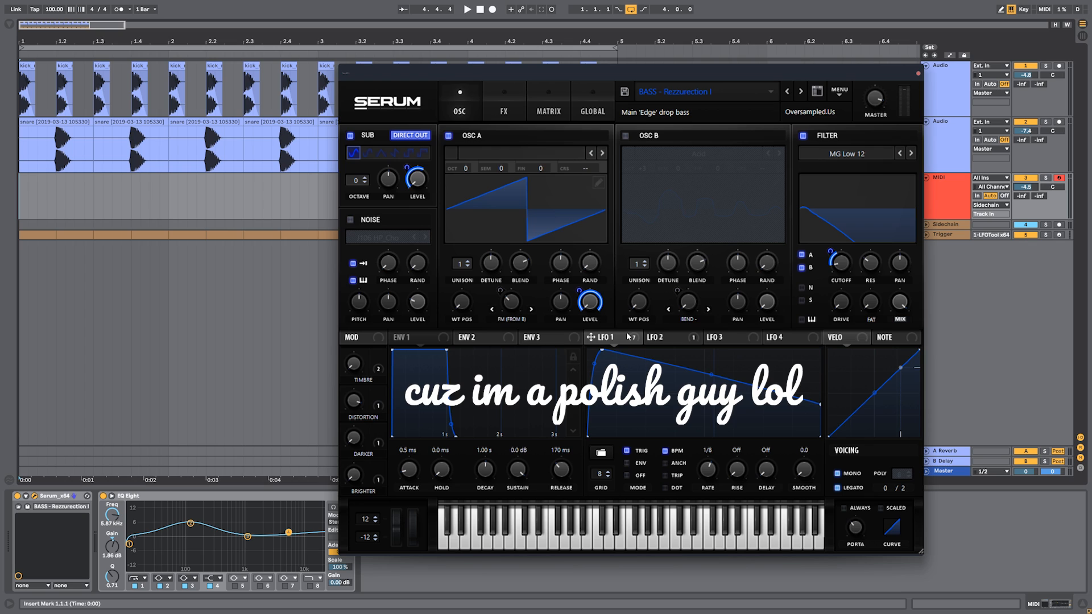
Step: Play the beat briefly and examine which oscillator, filter and effect controls LFO 1 and LFO 2 modulate
{"action": "key", "text": "space"}
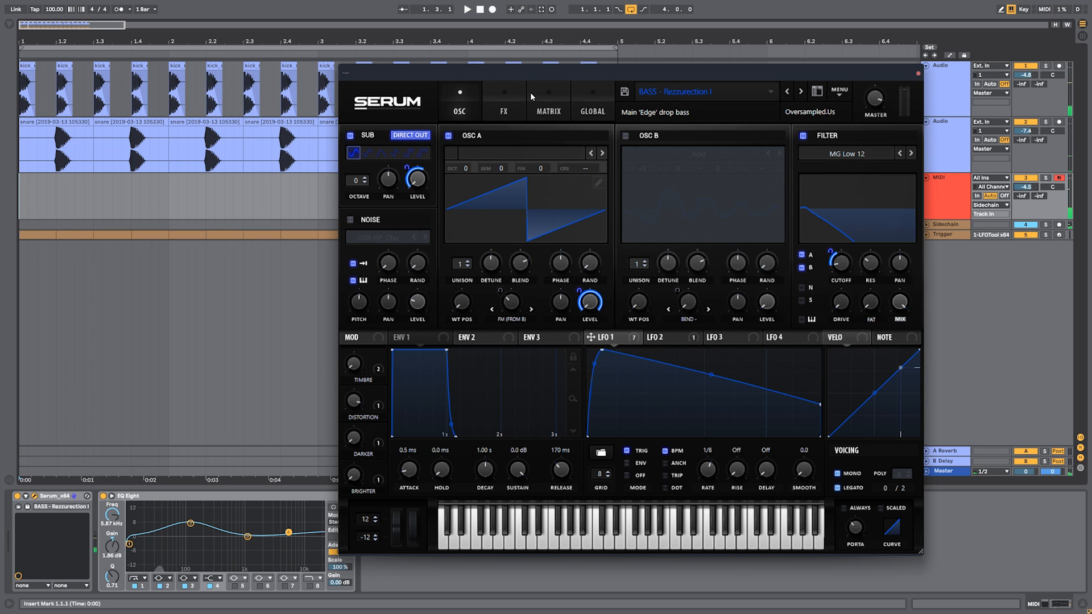
{"action": "left_click", "coordinate": [512, 101]}
{"action": "left_click", "coordinate": [459, 105]}
{"action": "left_click_drag", "start_coordinate": [512, 73], "coordinate": [400, 73]}
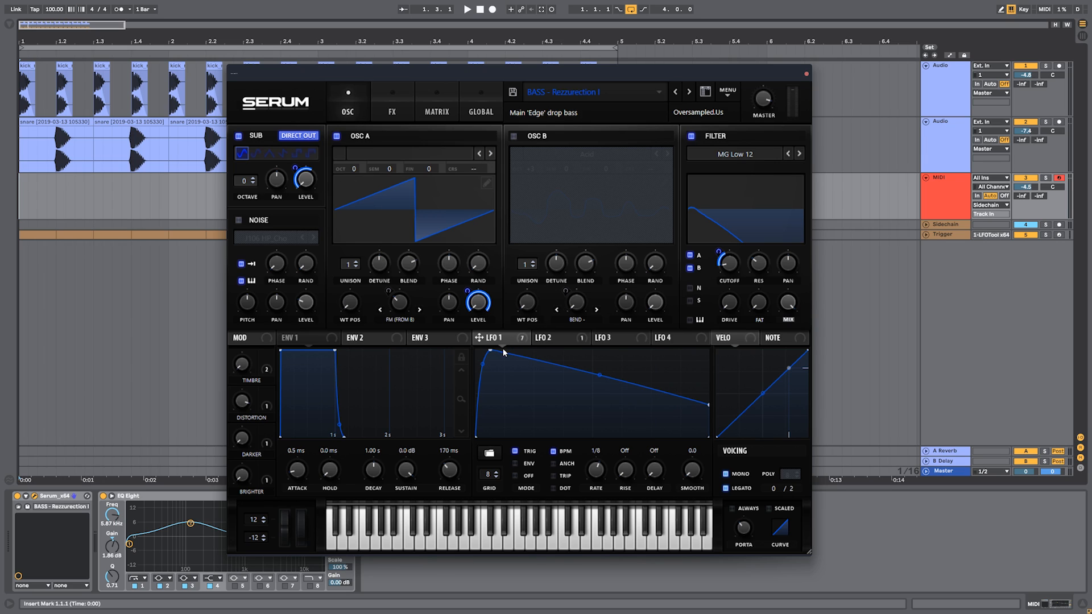
{"action": "left_click", "coordinate": [558, 337]}
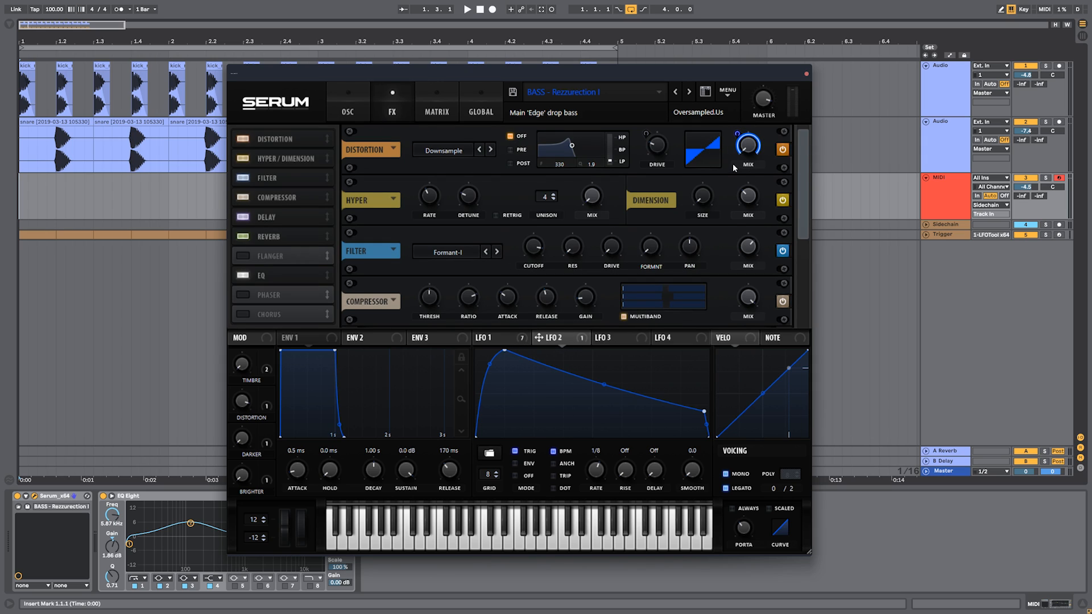
{"action": "scroll", "coordinate": [411, 158], "scroll_direction": "down", "scroll_amount": 5}
{"action": "left_click", "coordinate": [517, 343]}
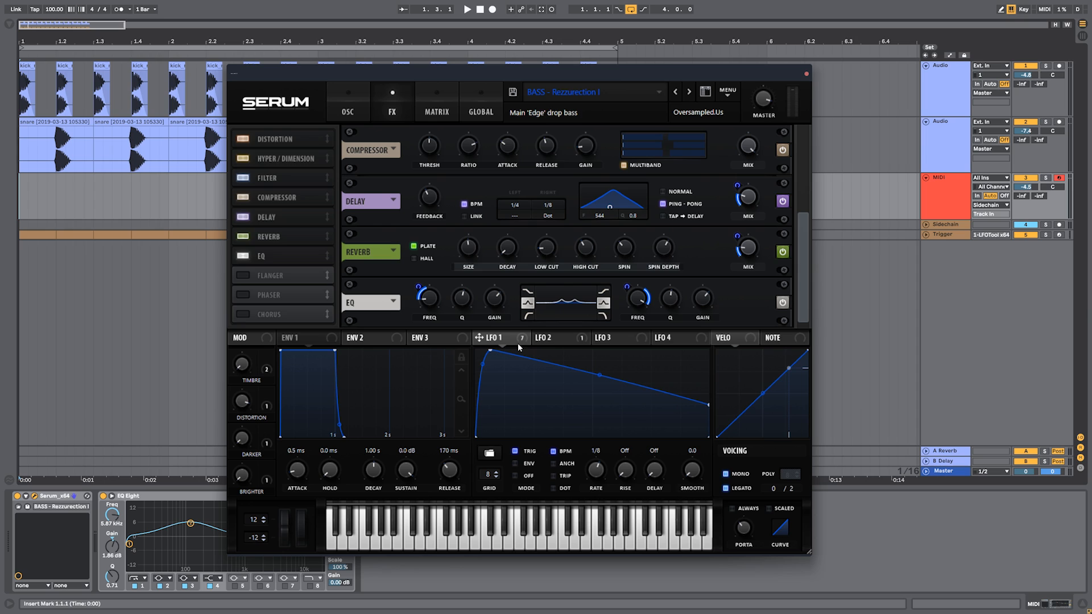
Step: Switch off all the preset's active effects, from EQ up to Distortion, and audition the dry oscillator sound
{"action": "left_click", "coordinate": [243, 255]}
{"action": "left_click", "coordinate": [243, 237]}
{"action": "left_click", "coordinate": [243, 217]}
{"action": "left_click", "coordinate": [243, 198]}
{"action": "left_click", "coordinate": [242, 178]}
{"action": "left_click", "coordinate": [243, 159]}
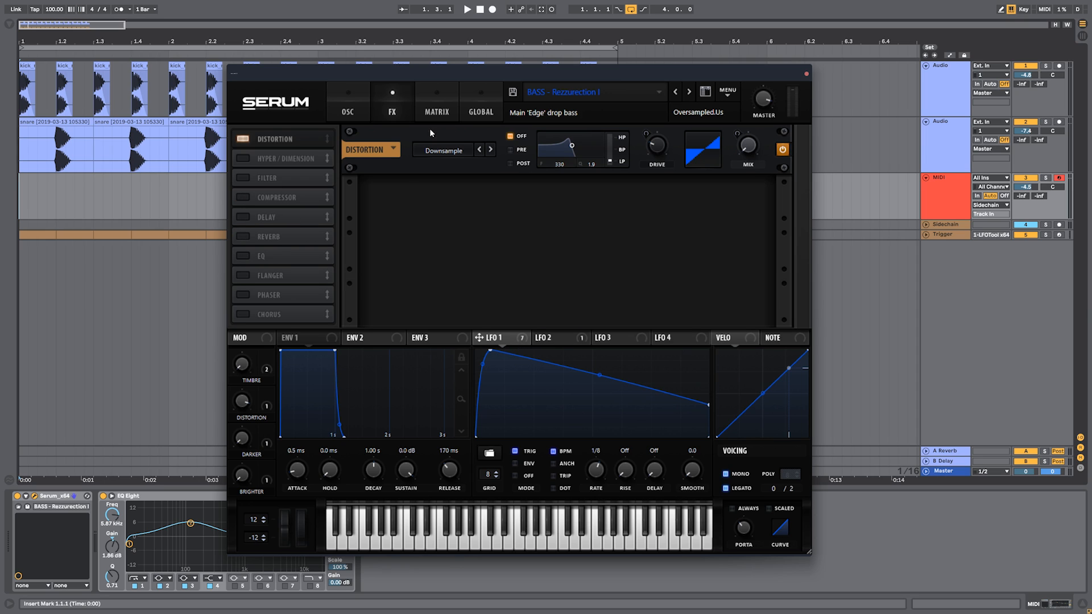
{"action": "left_click", "coordinate": [256, 139]}
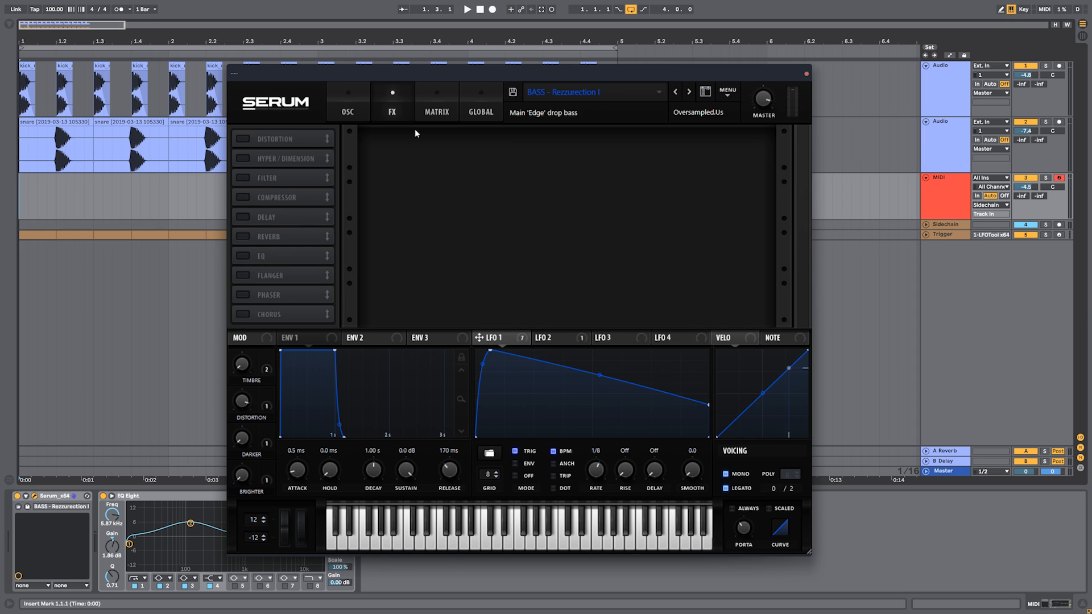
{"action": "left_click", "coordinate": [347, 105]}
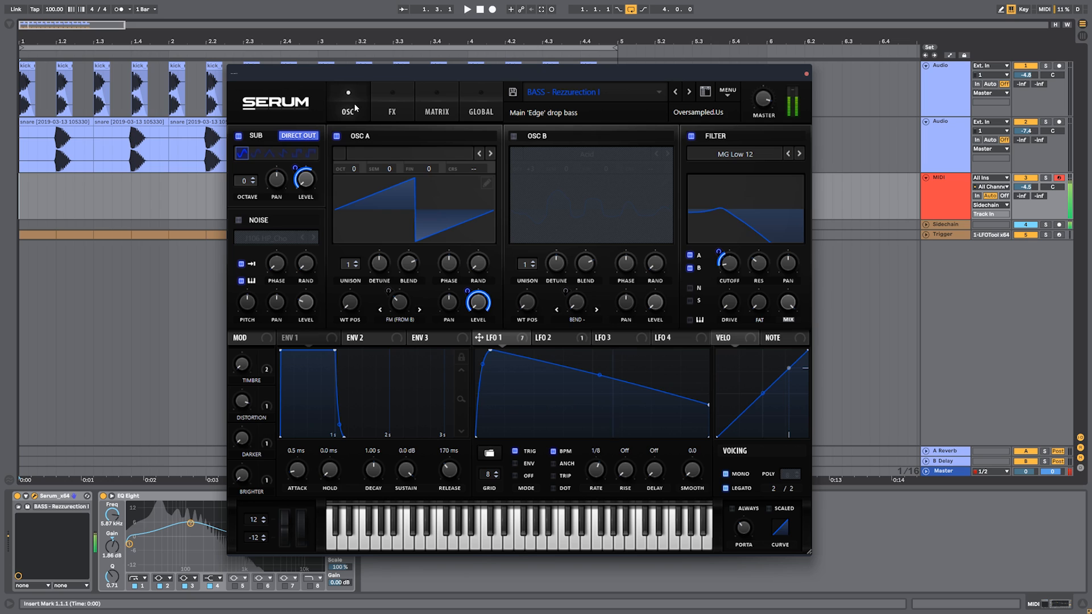
{"action": "left_click_drag", "start_coordinate": [417, 73], "coordinate": [606, 70]}
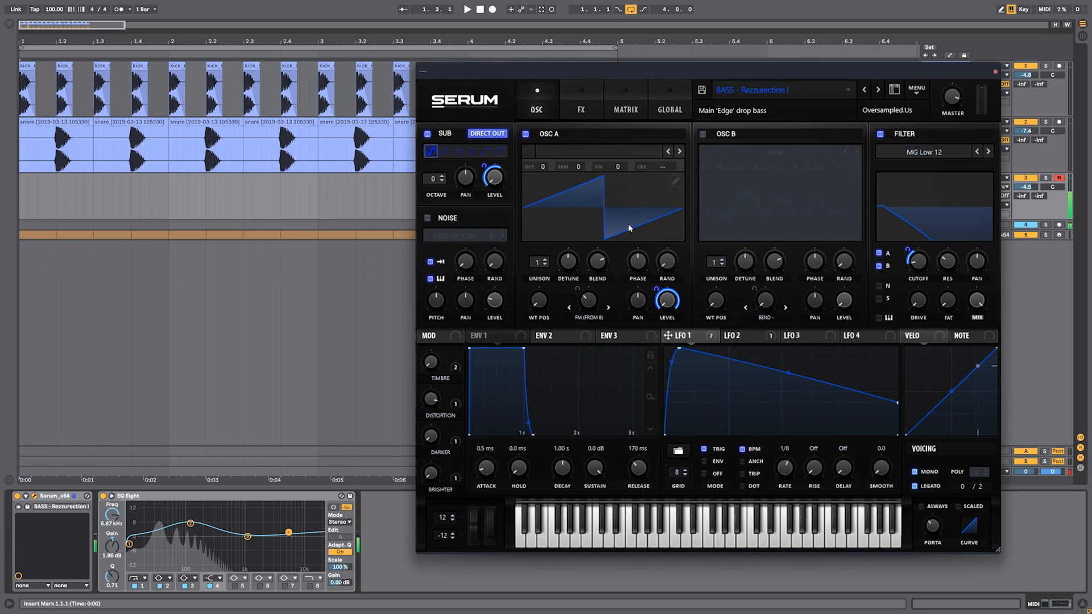
Step: Re-enable the Downsample distortion and modulate its Drive with LFO 2
{"action": "left_click", "coordinate": [581, 105]}
{"action": "left_click", "coordinate": [432, 137]}
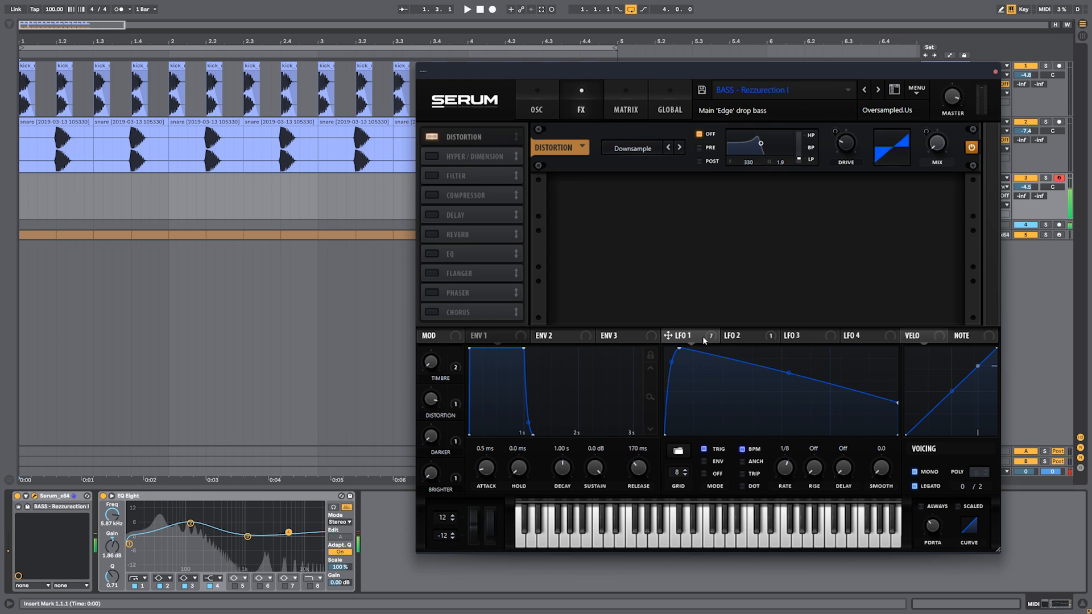
{"action": "left_click_drag", "start_coordinate": [733, 336], "coordinate": [846, 144]}
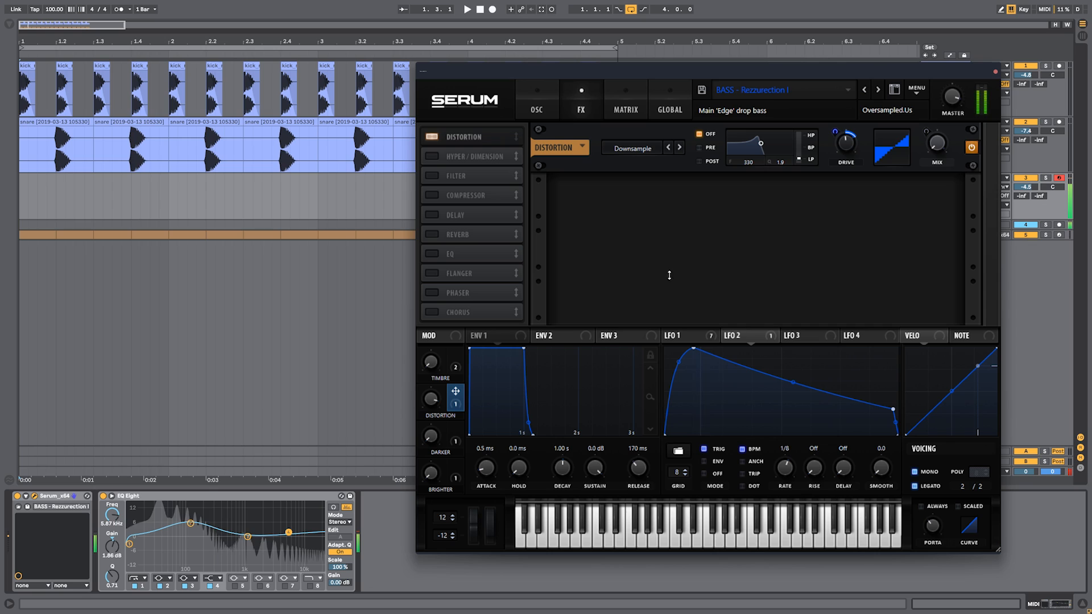
{"action": "left_click_drag", "start_coordinate": [883, 163], "coordinate": [851, 131]}
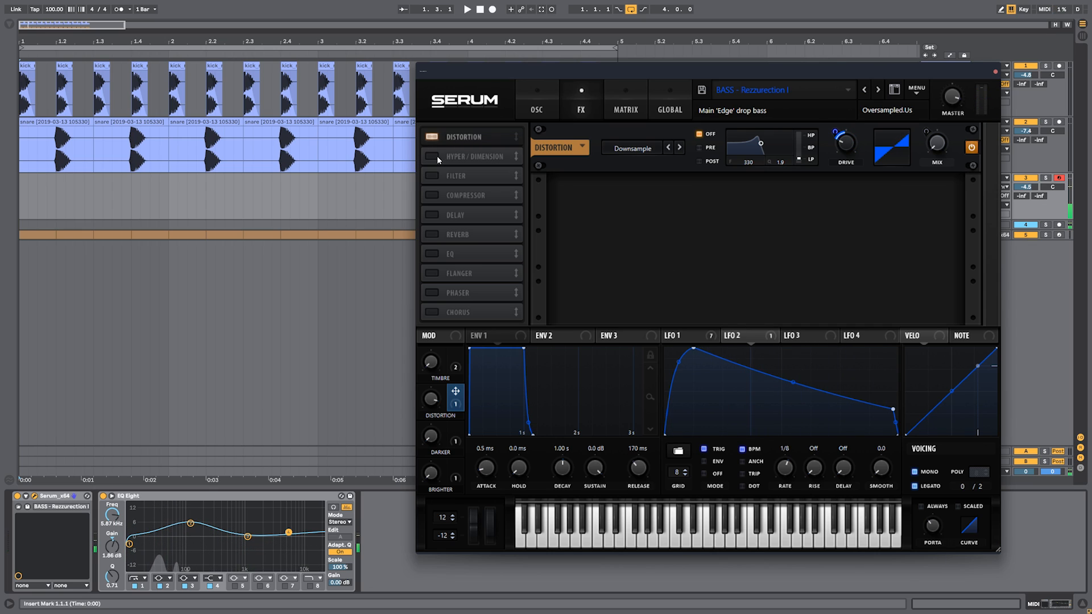
Step: Re-enable Hyper/Dimension, the Formant-I filter and the Compressor, toggling the filter's bypass to compare the sound
{"action": "left_click", "coordinate": [432, 157]}
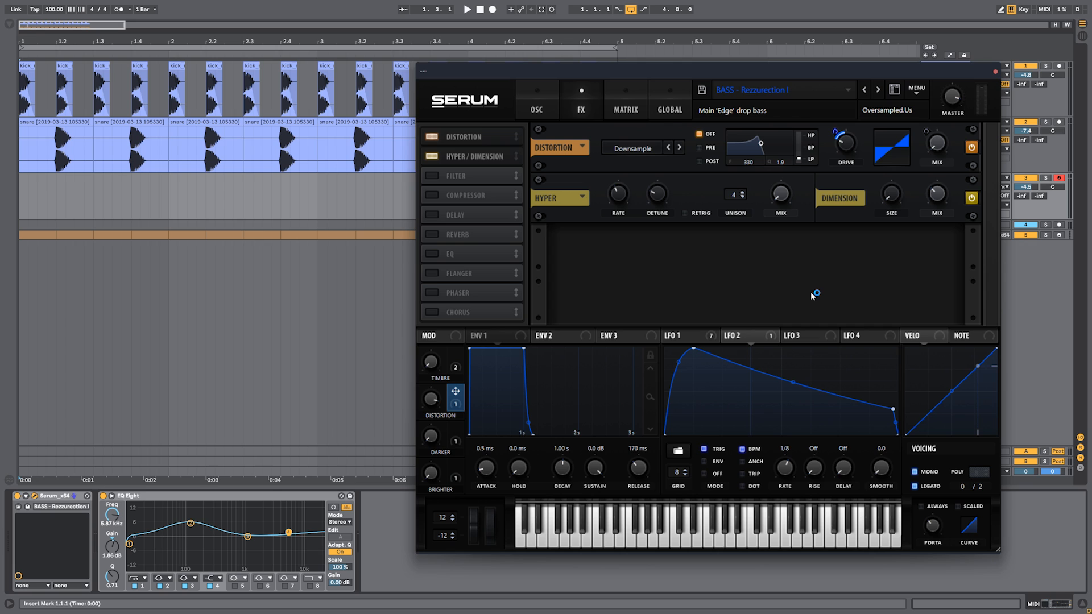
{"action": "key", "text": "alt+Tab"}
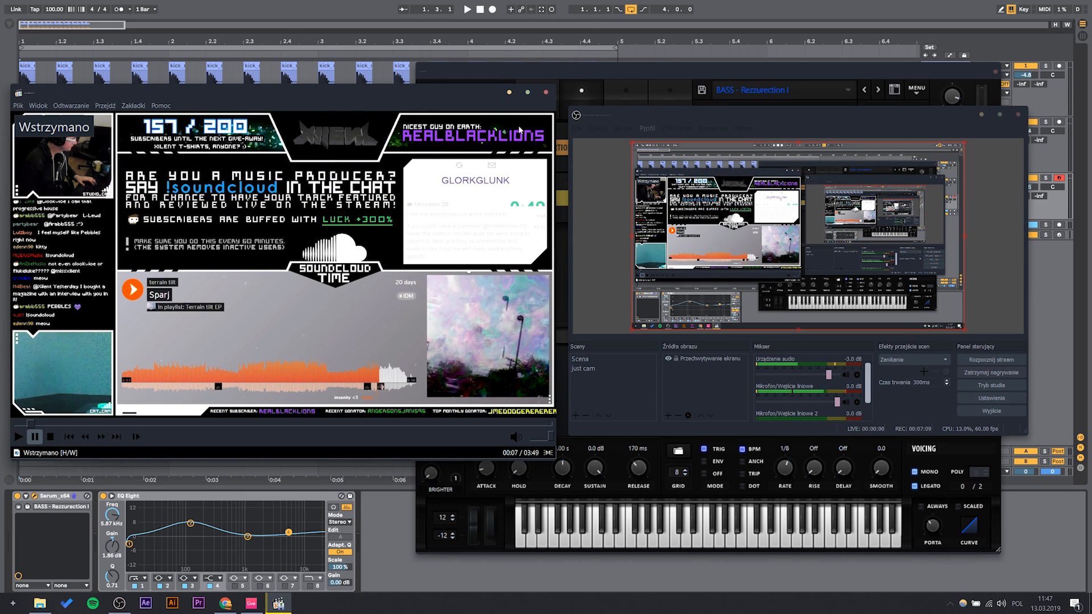
{"action": "key", "text": "alt+Tab"}
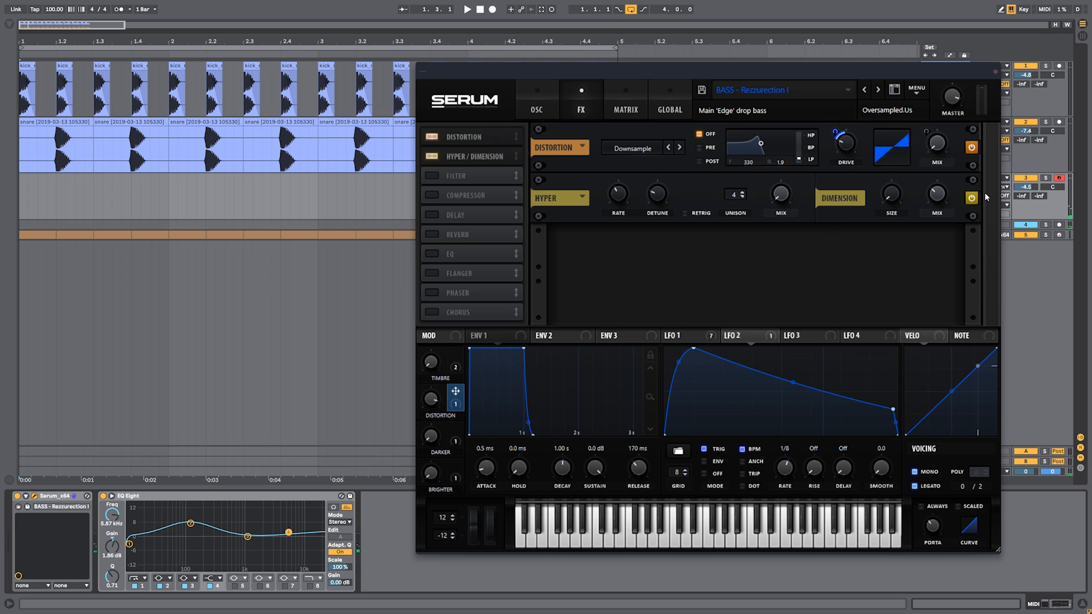
{"action": "left_click", "coordinate": [431, 176]}
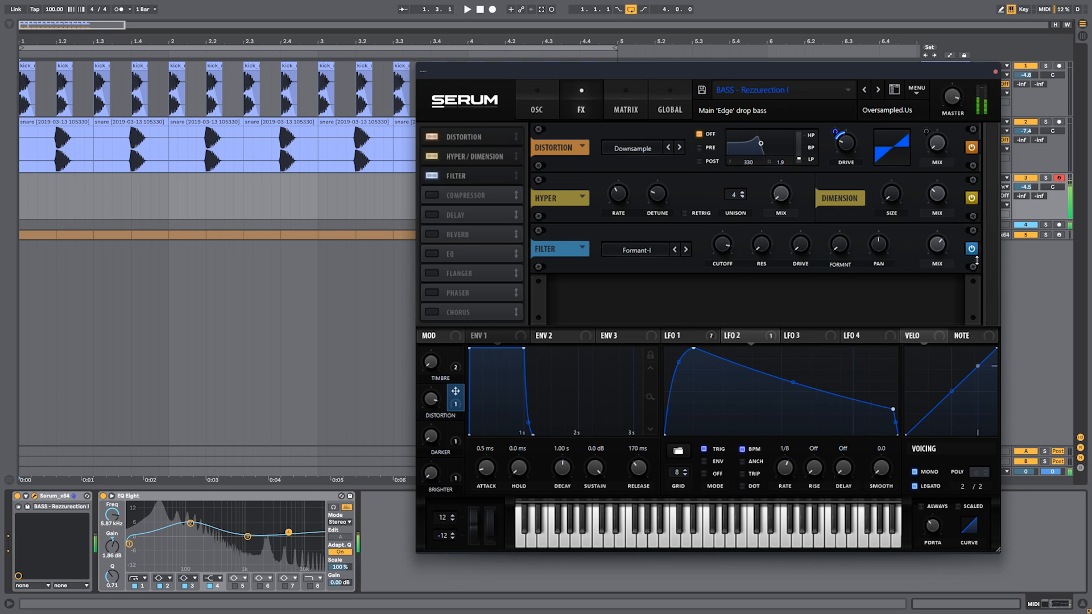
{"action": "left_click", "coordinate": [973, 249]}
{"action": "left_click", "coordinate": [972, 249]}
{"action": "left_click", "coordinate": [972, 249]}
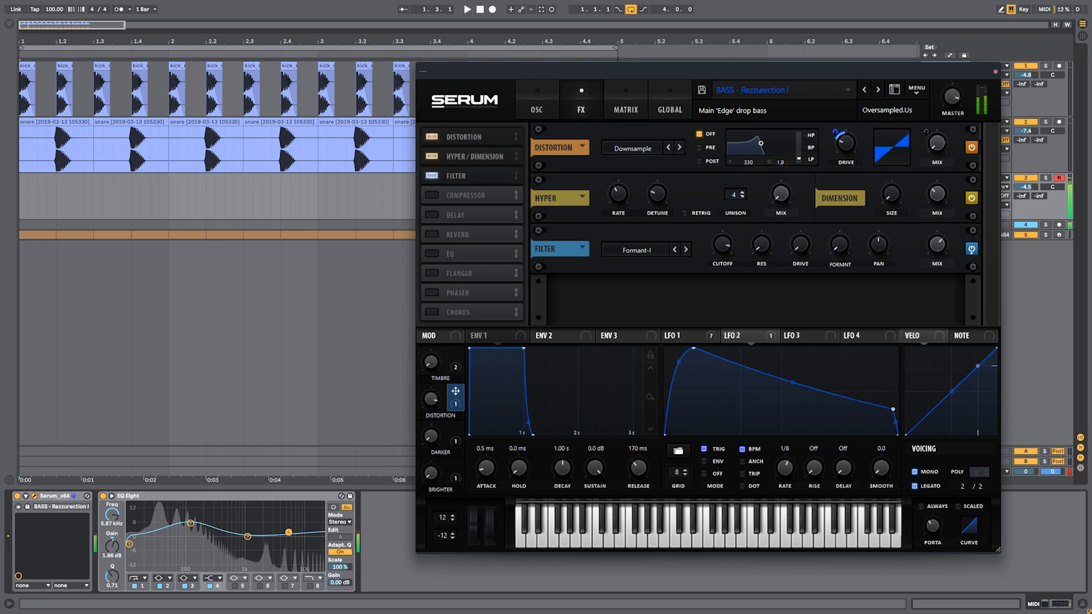
{"action": "left_click", "coordinate": [973, 249]}
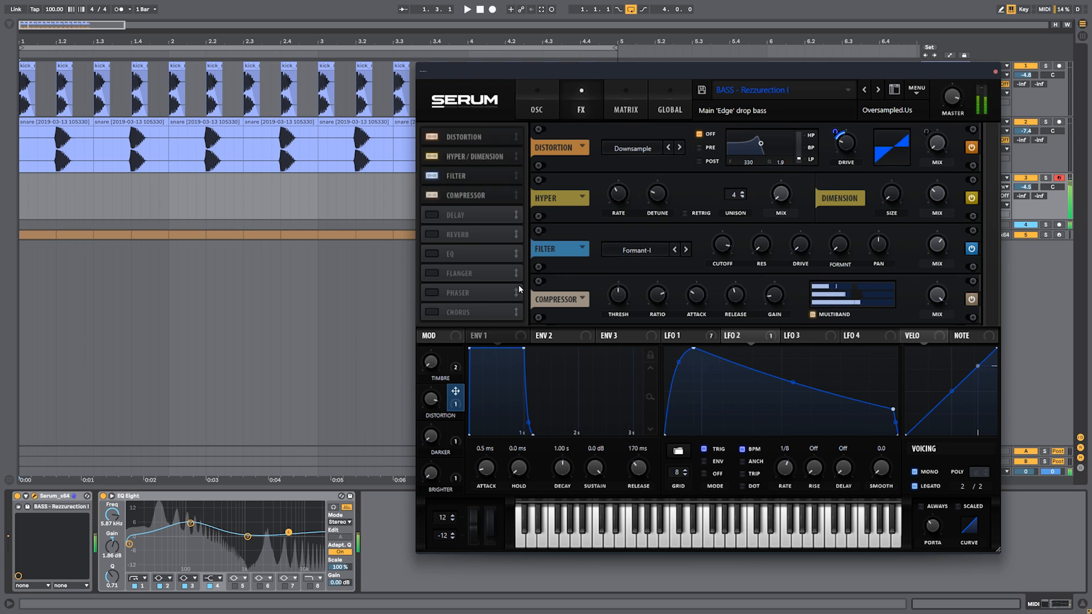
Step: Re-enable the Delay, Reverb and EQ effects and audition the complete bass patch
{"action": "scroll", "coordinate": [621, 241], "scroll_direction": "down", "scroll_amount": 3}
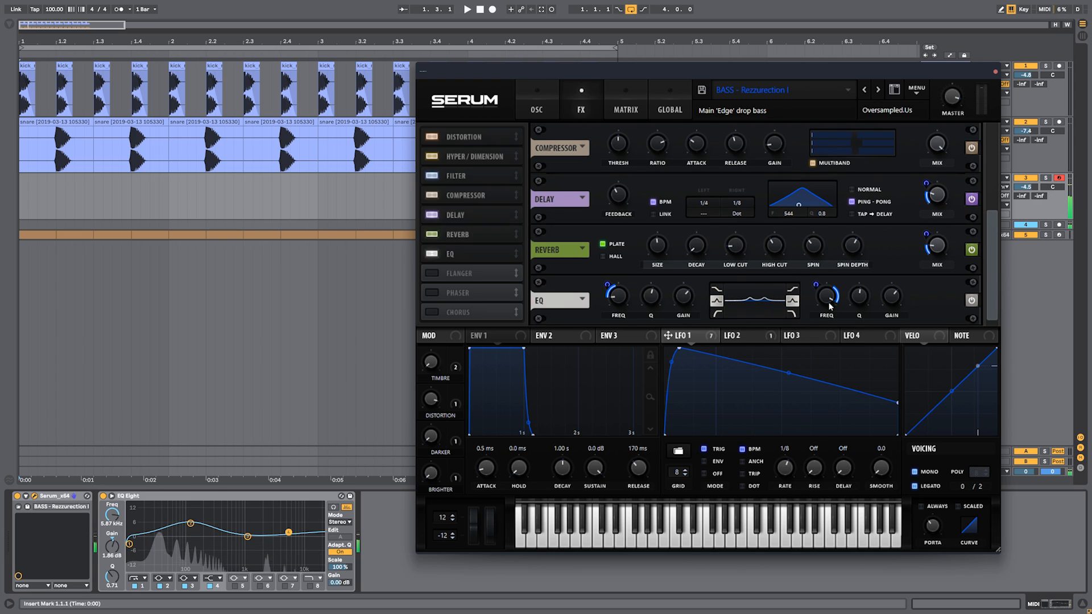
{"action": "left_click", "coordinate": [540, 102]}
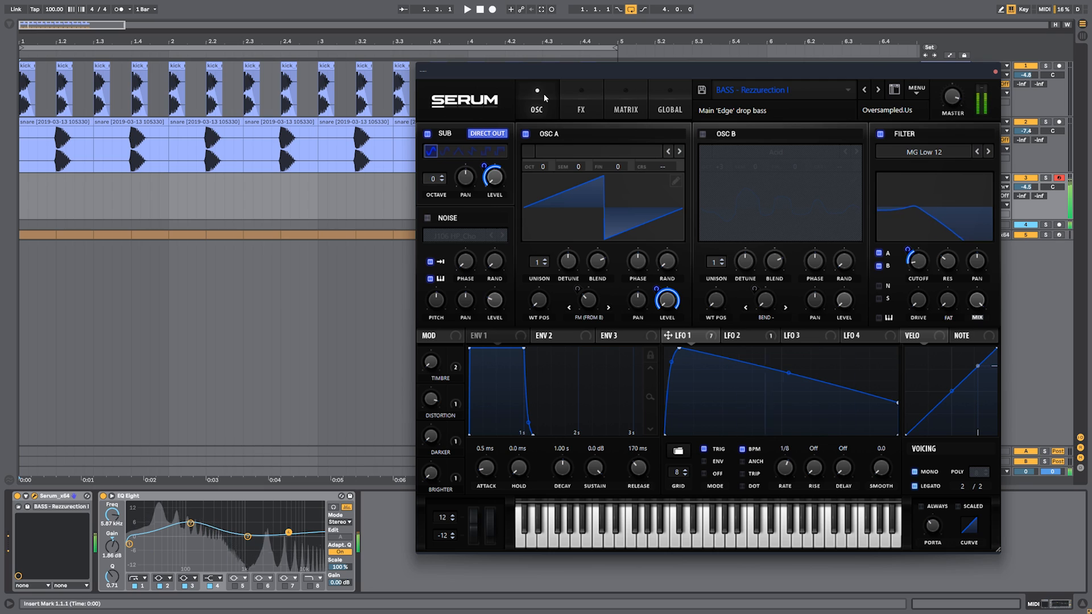
{"action": "key", "text": "space"}
{"action": "key", "text": "space"}
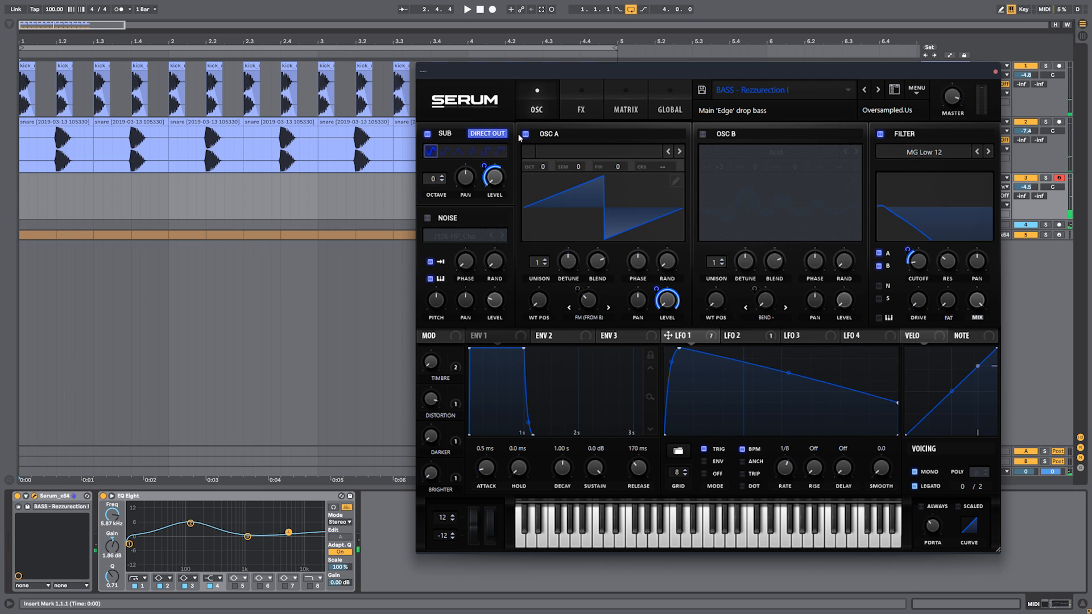
Step: Initialise the patch, enable Mono voicing and the MG Low 12 filter, and audition the sound with the beat
{"action": "left_click", "coordinate": [929, 100]}
{"action": "left_click", "coordinate": [936, 147]}
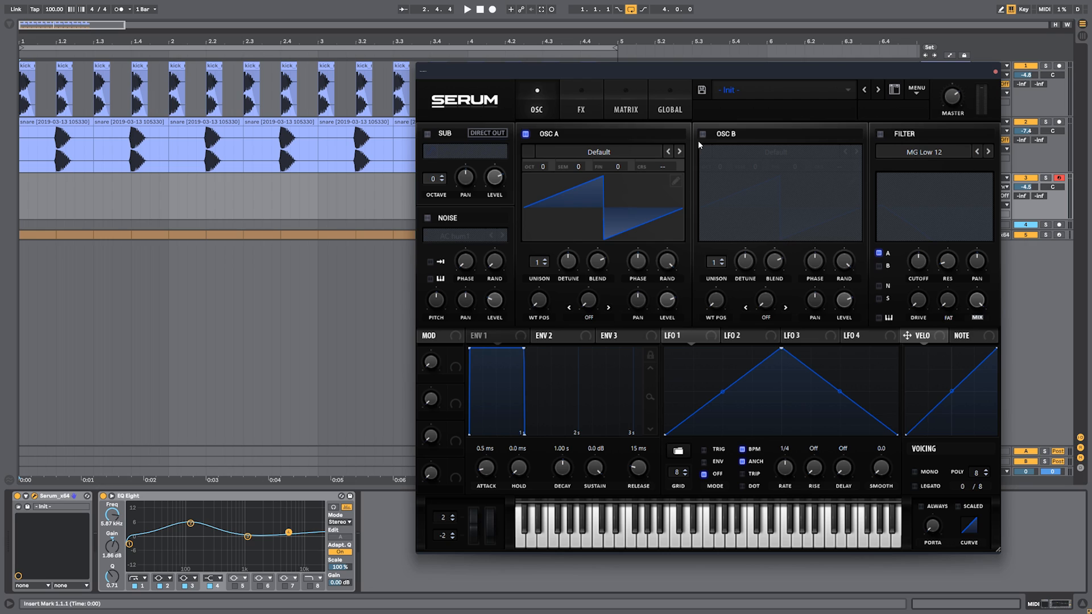
{"action": "left_click", "coordinate": [928, 473]}
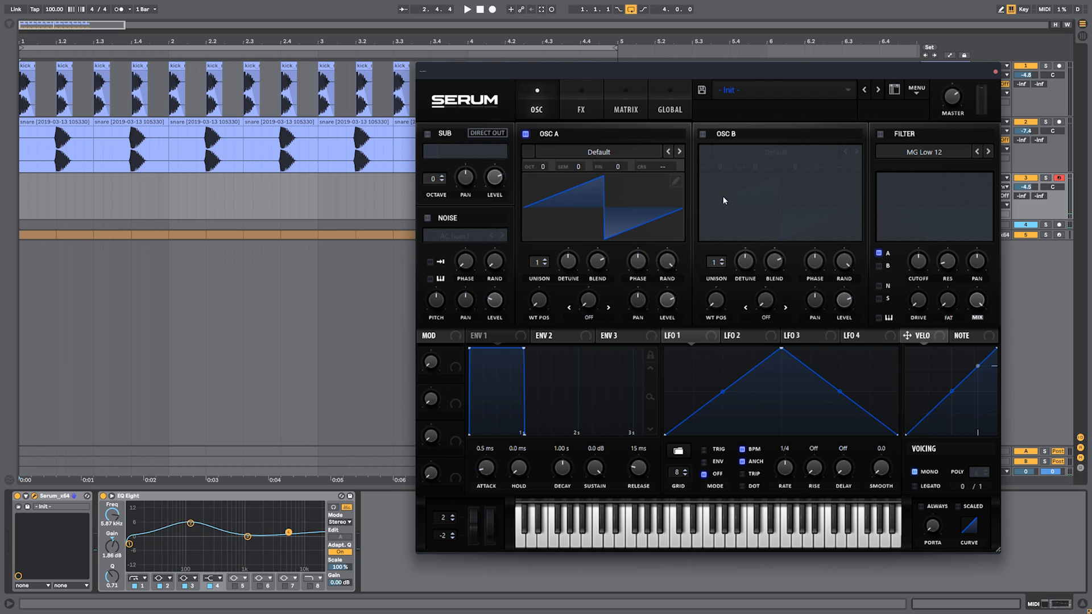
{"action": "left_click", "coordinate": [889, 135]}
{"action": "key", "text": "space"}
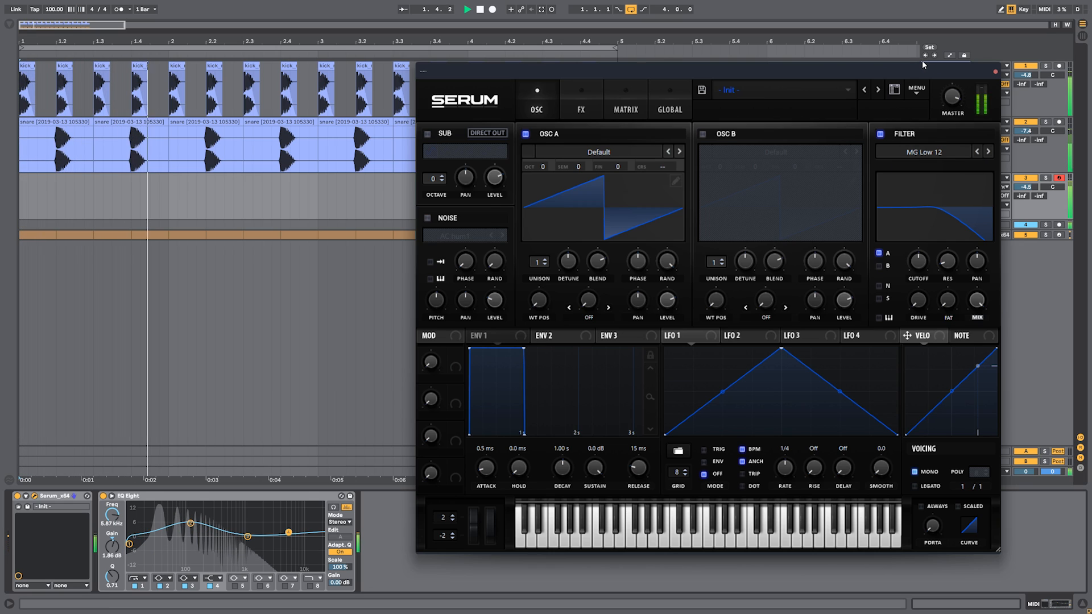
{"action": "key", "text": "space"}
Step: Enable the Distortion effect in Downsample mode and try out its Drive
{"action": "left_click", "coordinate": [581, 107]}
{"action": "left_click", "coordinate": [433, 156]}
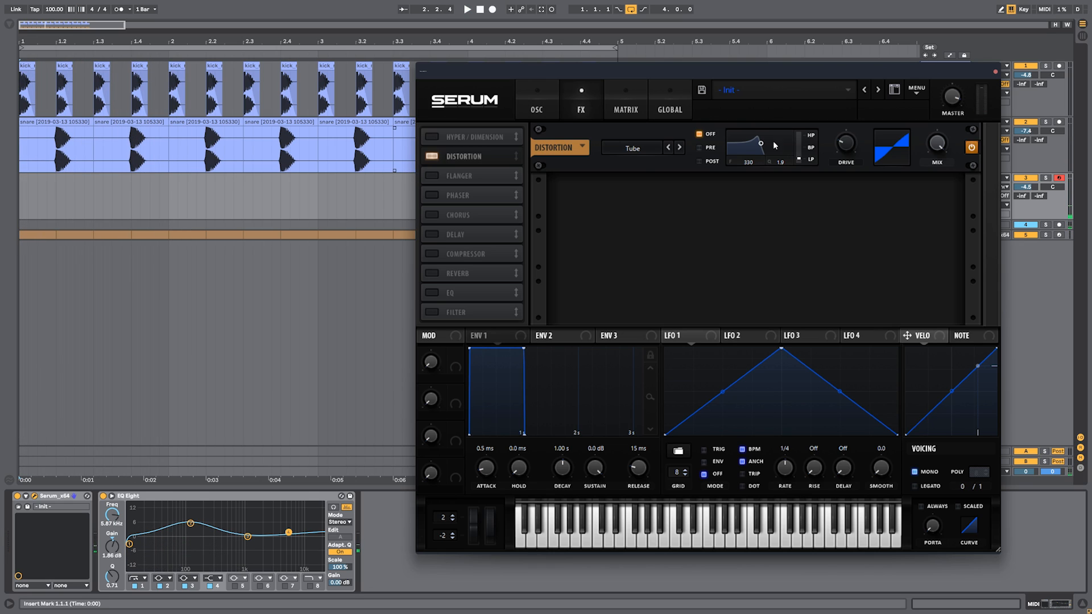
{"action": "left_click", "coordinate": [632, 148]}
{"action": "left_click", "coordinate": [656, 254]}
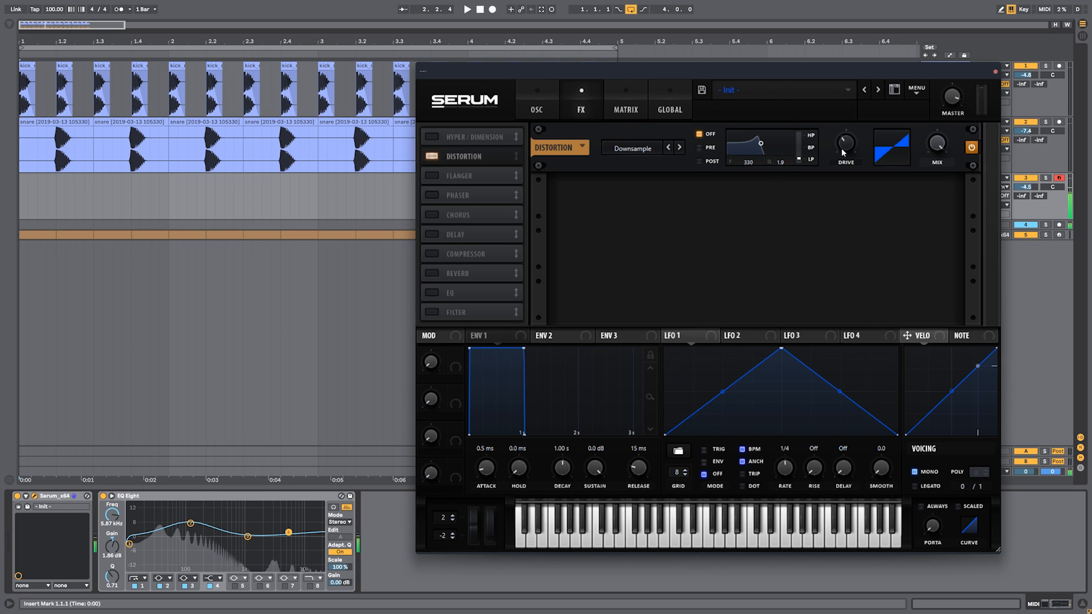
{"action": "mouse_move", "coordinate": [849, 139]}
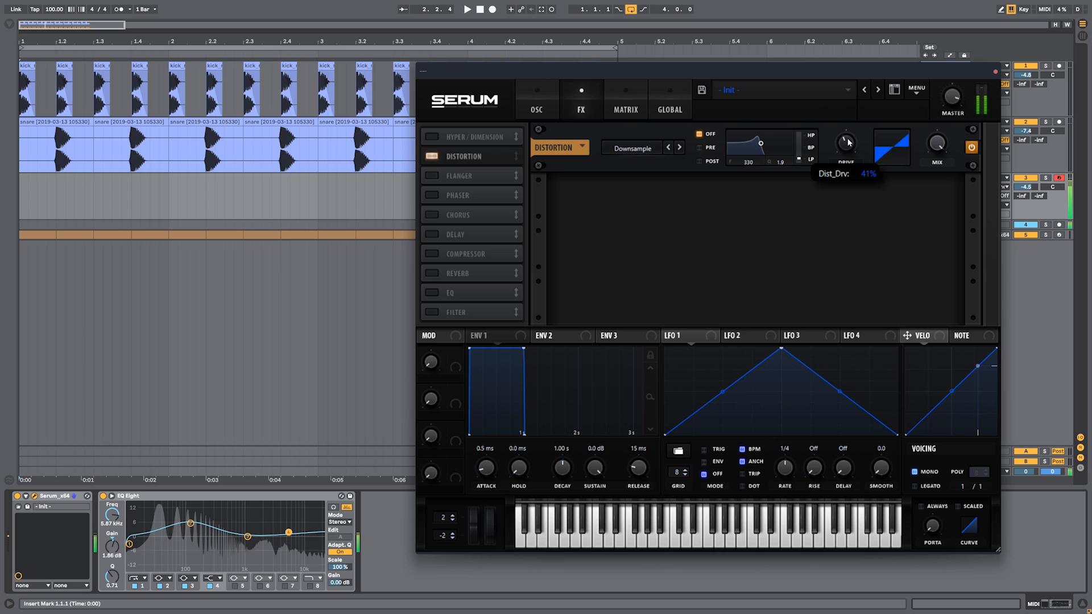
Step: Enable Hyper/Dimension and a Multiband Compressor, ordering the chain as Distortion, Hyper/Dimension, Compressor
{"action": "left_click", "coordinate": [432, 137]}
{"action": "left_click_drag", "start_coordinate": [463, 155], "coordinate": [494, 125]}
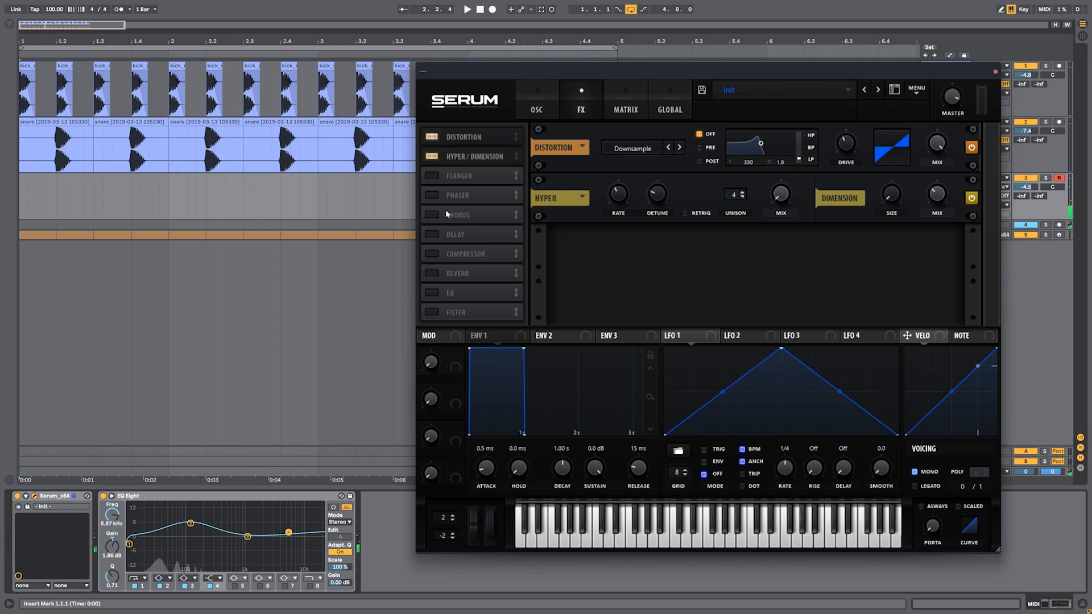
{"action": "left_click", "coordinate": [432, 254]}
{"action": "left_click_drag", "start_coordinate": [477, 254], "coordinate": [486, 195]}
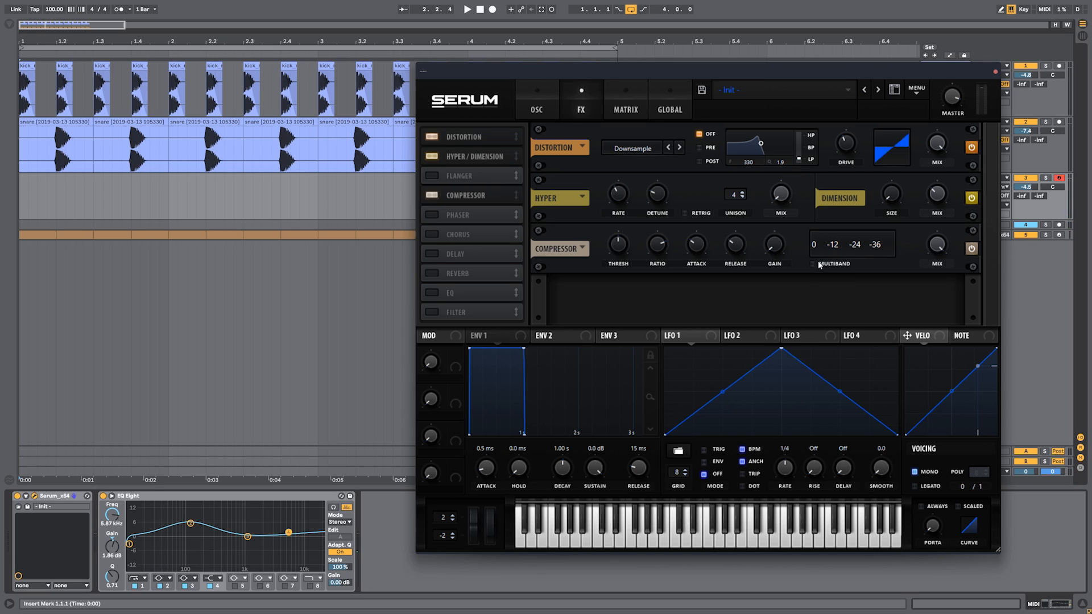
{"action": "left_click", "coordinate": [819, 264]}
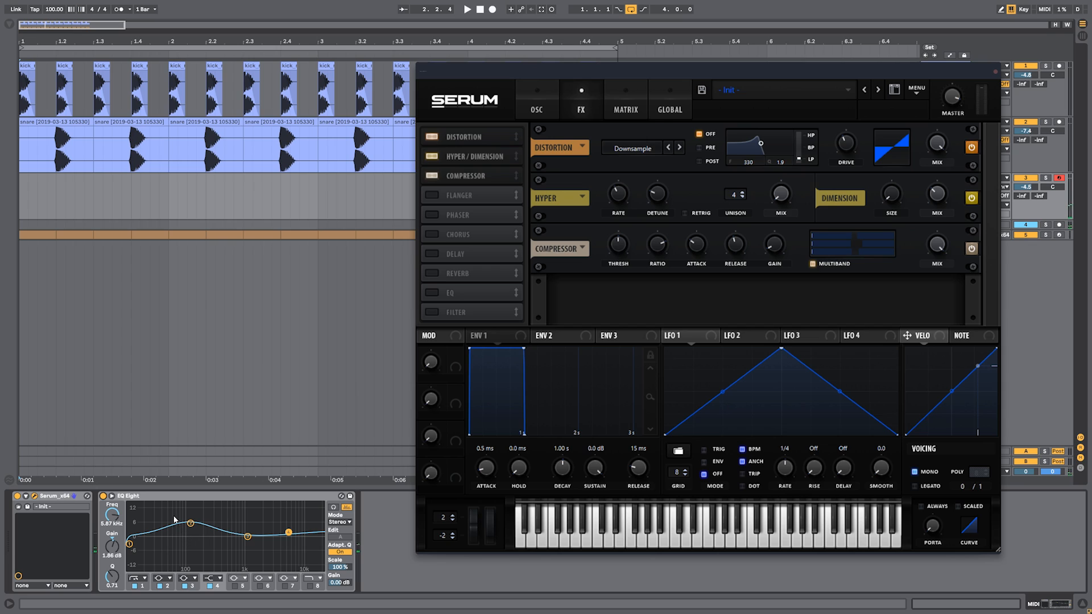
Step: Adjust band 2 of the bass track's EQ Eight to 114 Hz and 6.07 dB, and switch the device off
{"action": "left_click", "coordinate": [191, 523]}
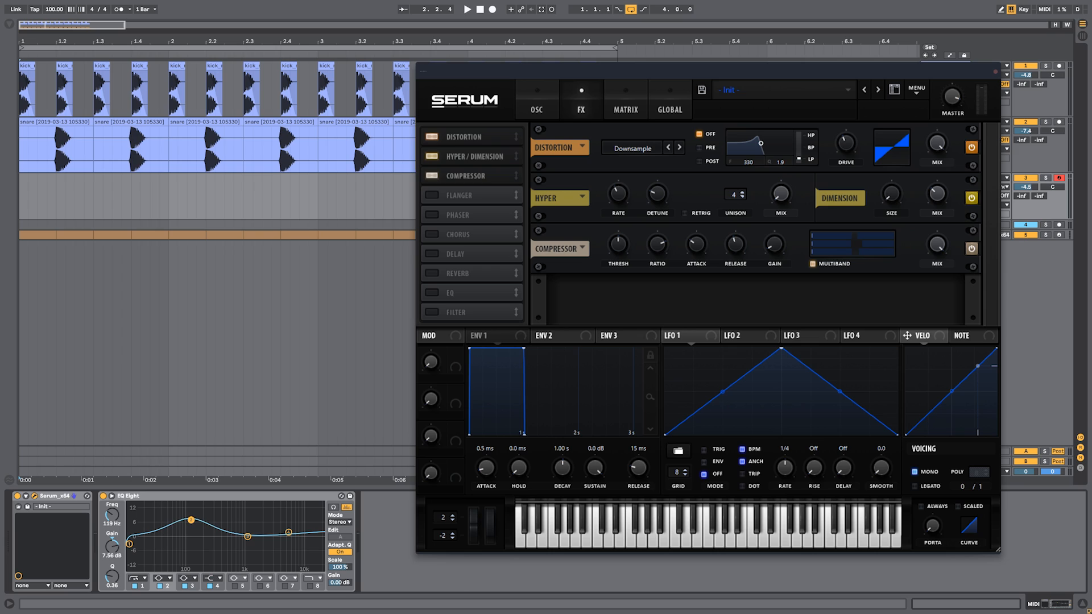
{"action": "left_click", "coordinate": [103, 497]}
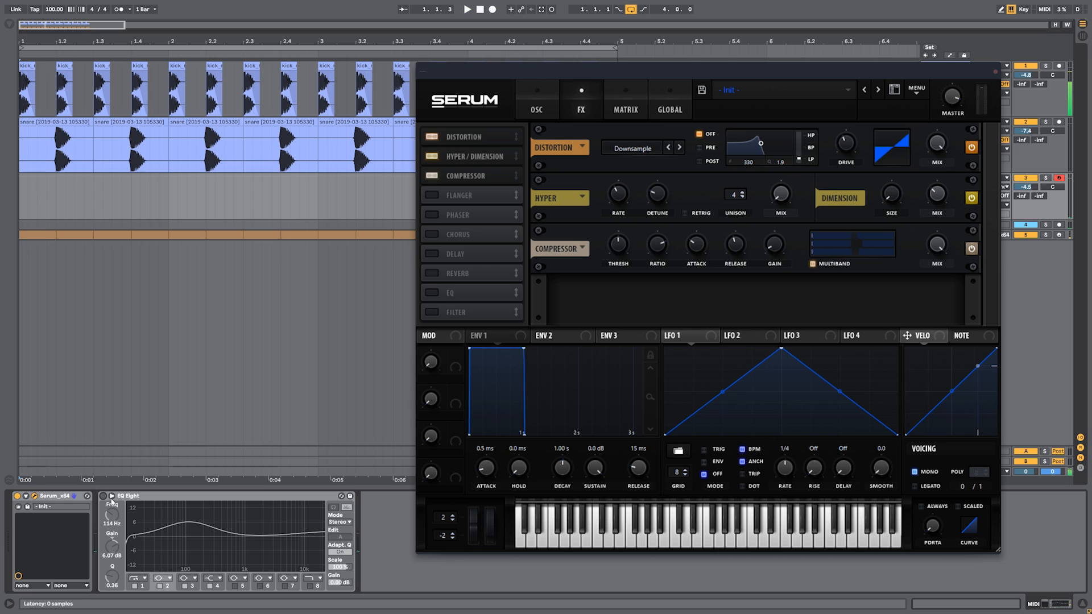
Step: Re-enable the EQ Eight and modulate the filter cutoff with a fast-rising, slowly falling LFO 1 in Trig mode at rate 1/8
{"action": "left_click", "coordinate": [103, 496]}
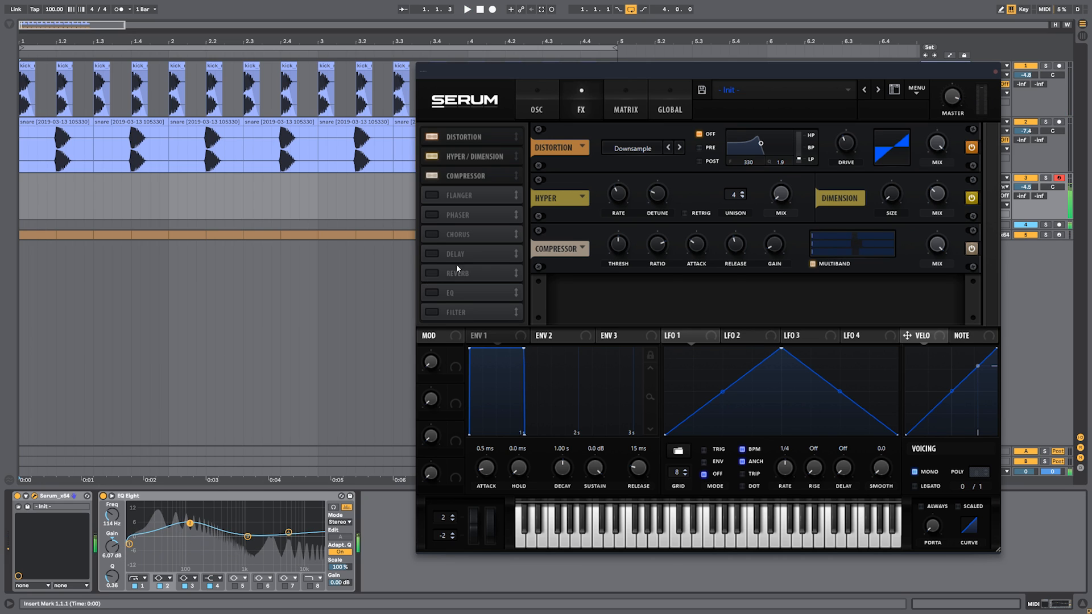
{"action": "left_click", "coordinate": [536, 108]}
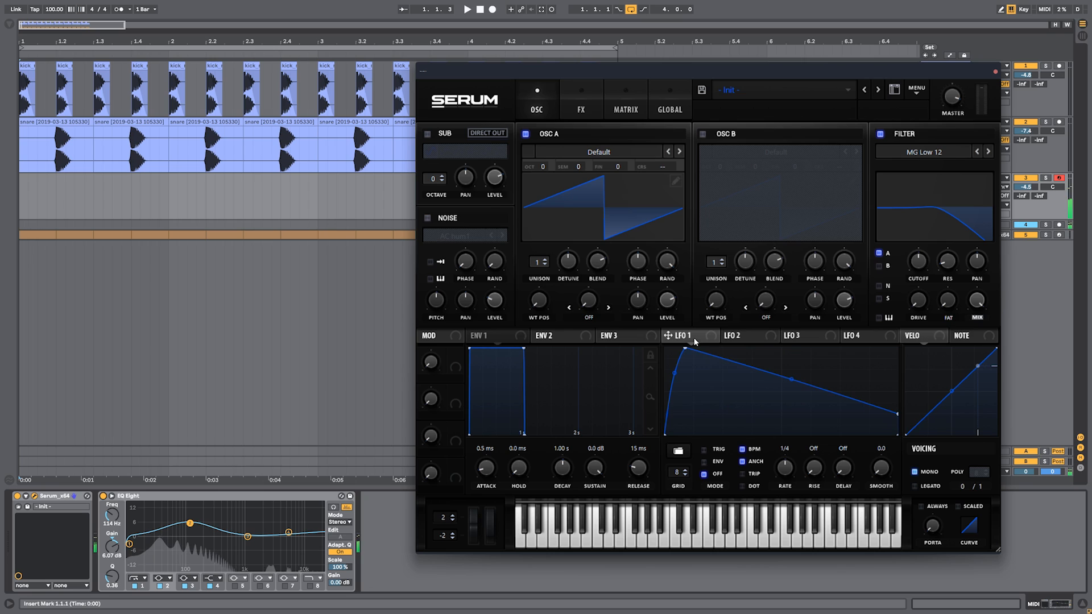
{"action": "left_click_drag", "start_coordinate": [917, 268], "coordinate": [916, 266]}
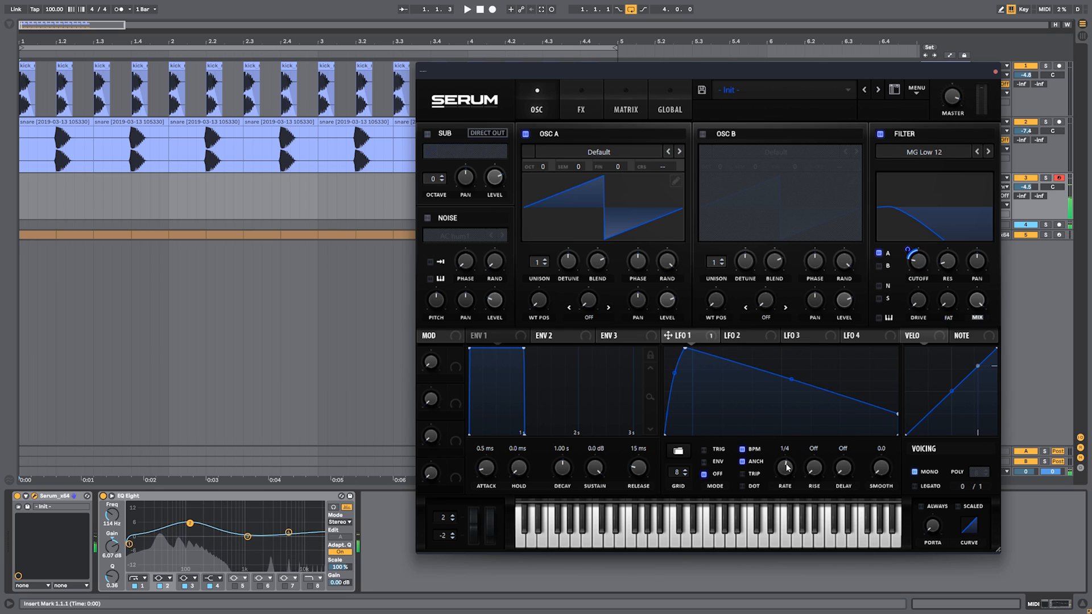
{"action": "left_click", "coordinate": [705, 449]}
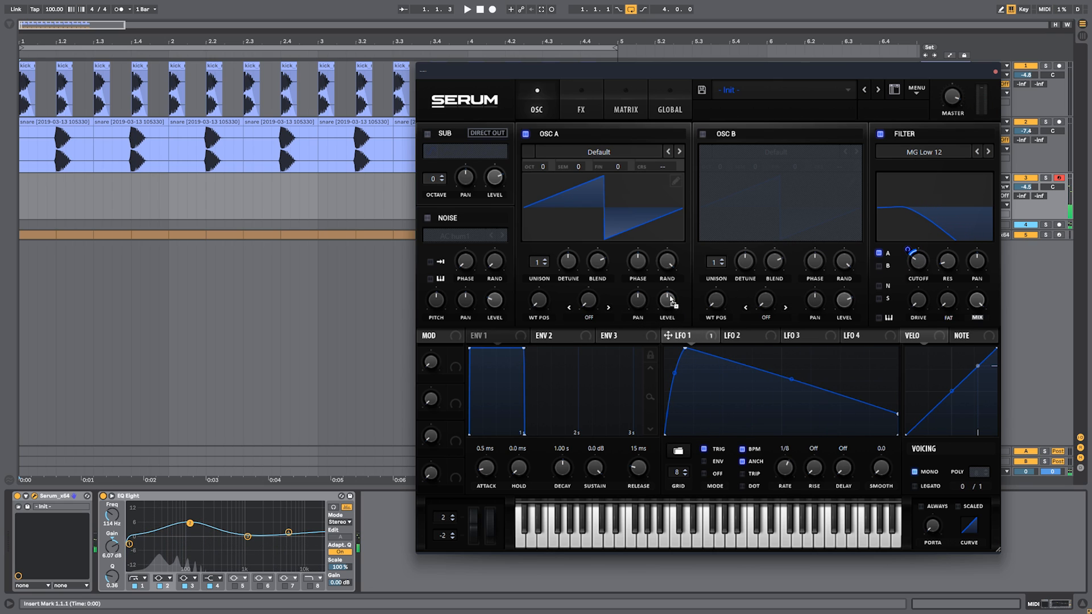
Step: Assign LFO 1 to the OSC A level and the Distortion mix, and audition the sound
{"action": "left_click_drag", "start_coordinate": [657, 289], "coordinate": [657, 245]}
{"action": "left_click", "coordinate": [581, 109]}
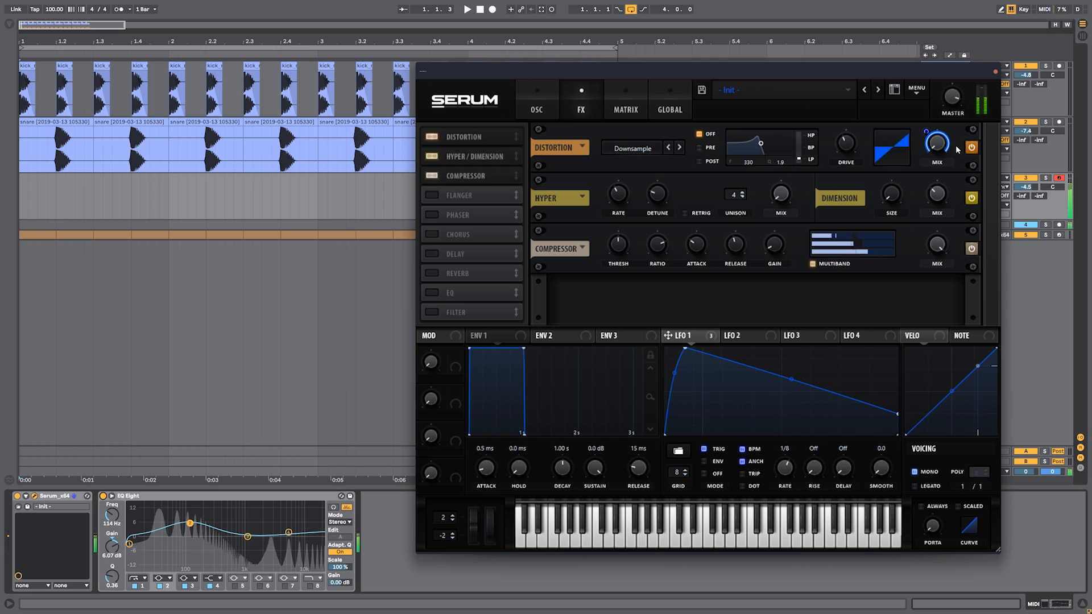
{"action": "key", "text": "space"}
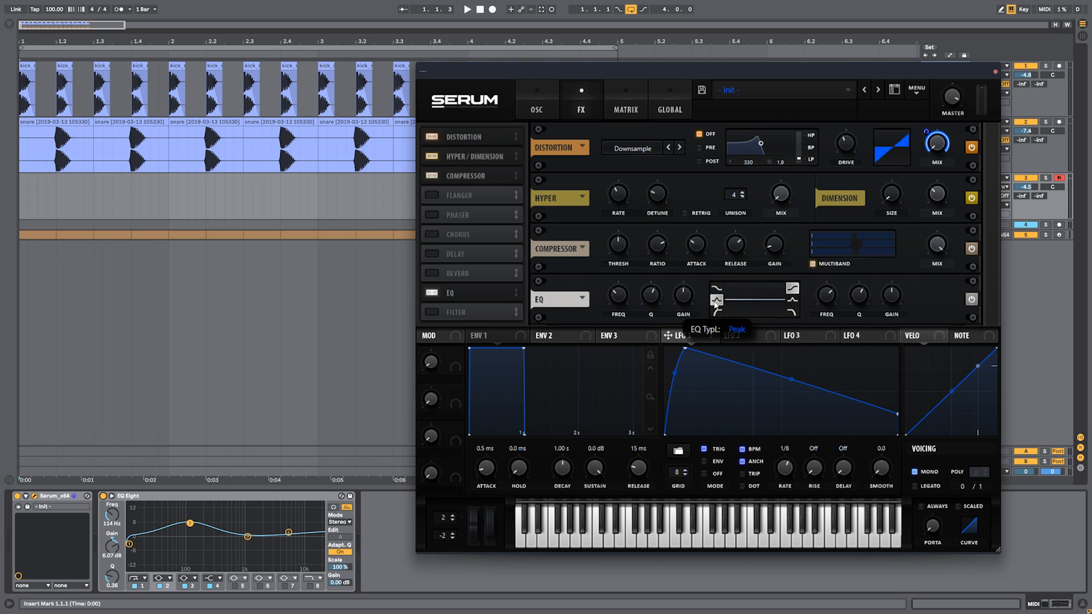
Step: Enable the Serum EQ with both bands set to Peak and boosted, and modulate both band frequencies with LFO 1
{"action": "left_click", "coordinate": [792, 300]}
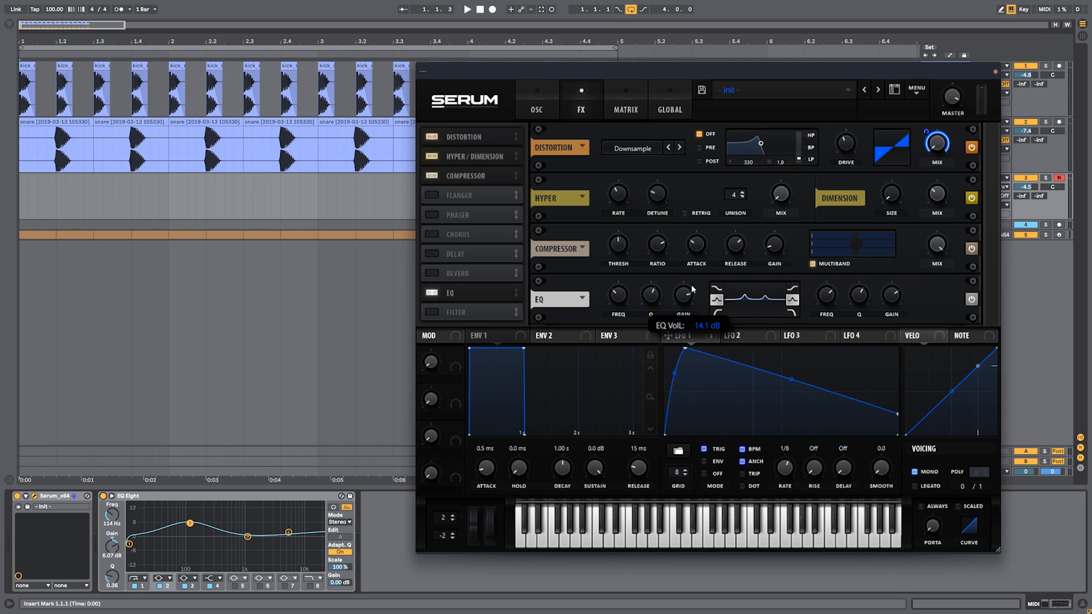
{"action": "left_click_drag", "start_coordinate": [615, 290], "coordinate": [621, 304]}
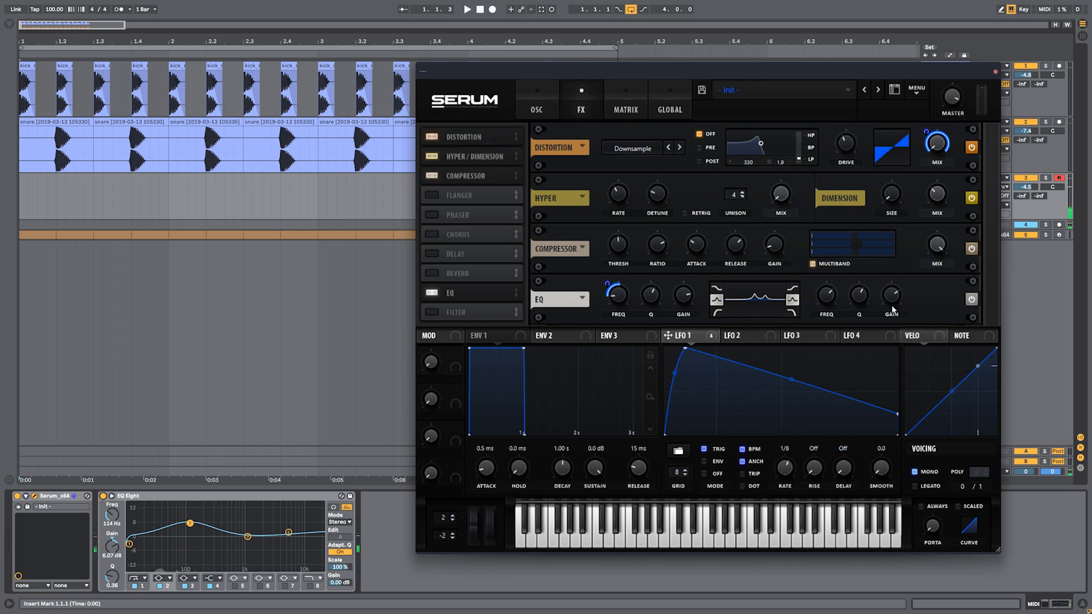
{"action": "mouse_move", "coordinate": [893, 307]}
{"action": "left_click_drag", "start_coordinate": [849, 300], "coordinate": [828, 296]}
{"action": "mouse_move", "coordinate": [688, 316]}
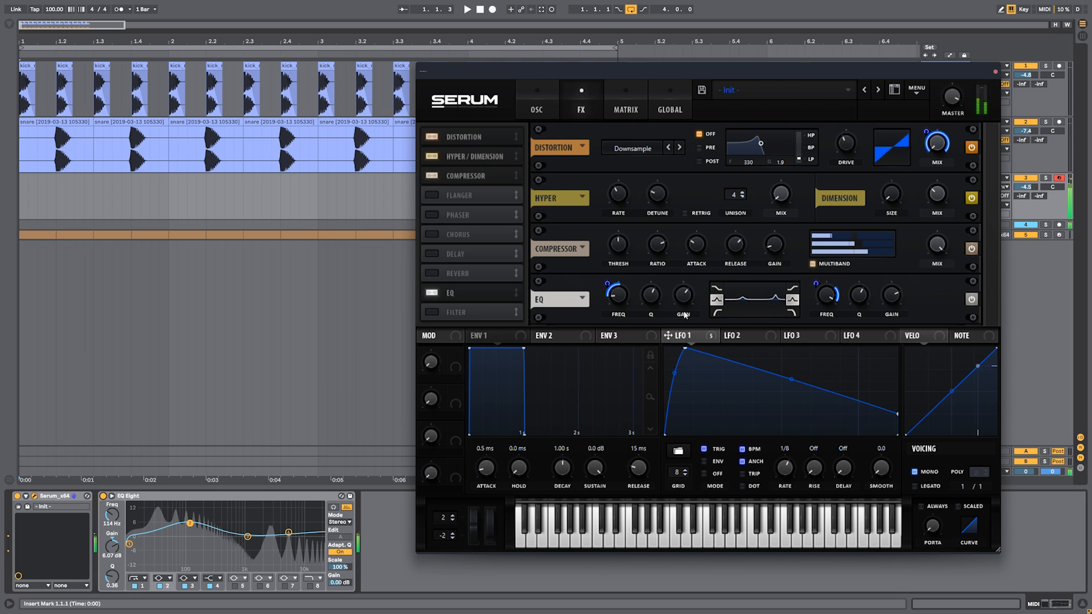
{"action": "left_click_drag", "start_coordinate": [686, 303], "coordinate": [686, 294]}
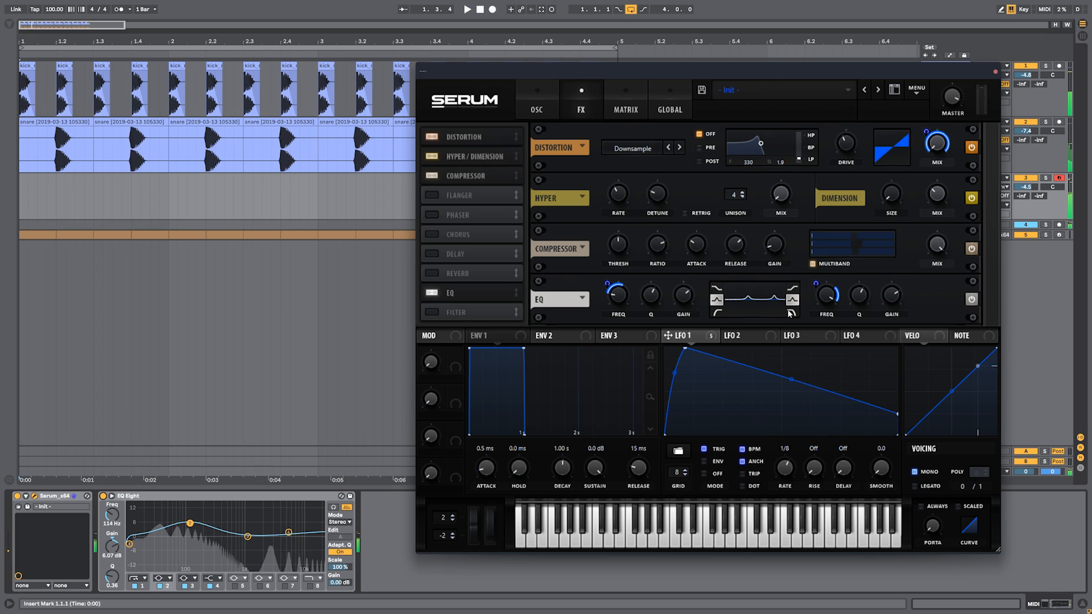
Step: Raise the compressor release to about 855.7 ms and add an LFO 1 point so the curve drops to zero at its end
{"action": "left_click_drag", "start_coordinate": [735, 245], "coordinate": [731, 209]}
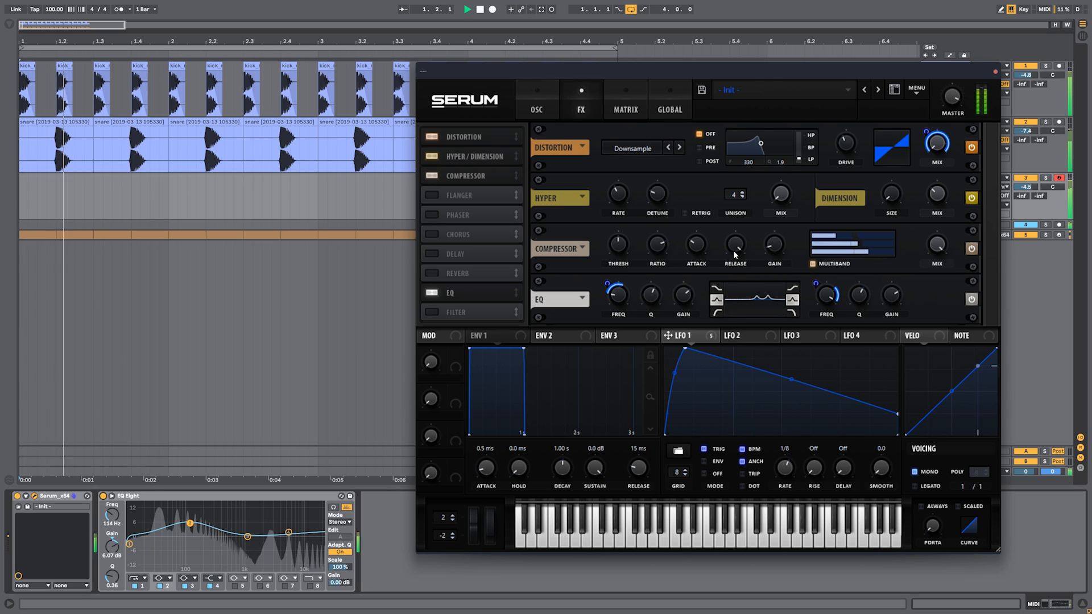
{"action": "key", "text": "space"}
{"action": "left_click_drag", "start_coordinate": [896, 415], "coordinate": [869, 414]}
{"action": "double_click", "coordinate": [879, 412]}
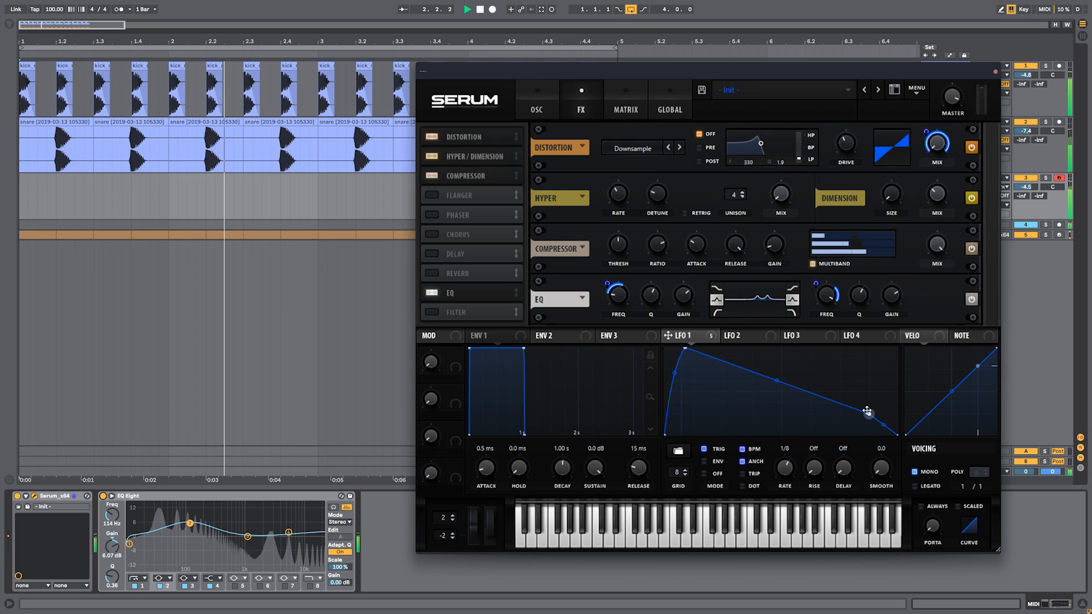
{"action": "mouse_move", "coordinate": [731, 263]}
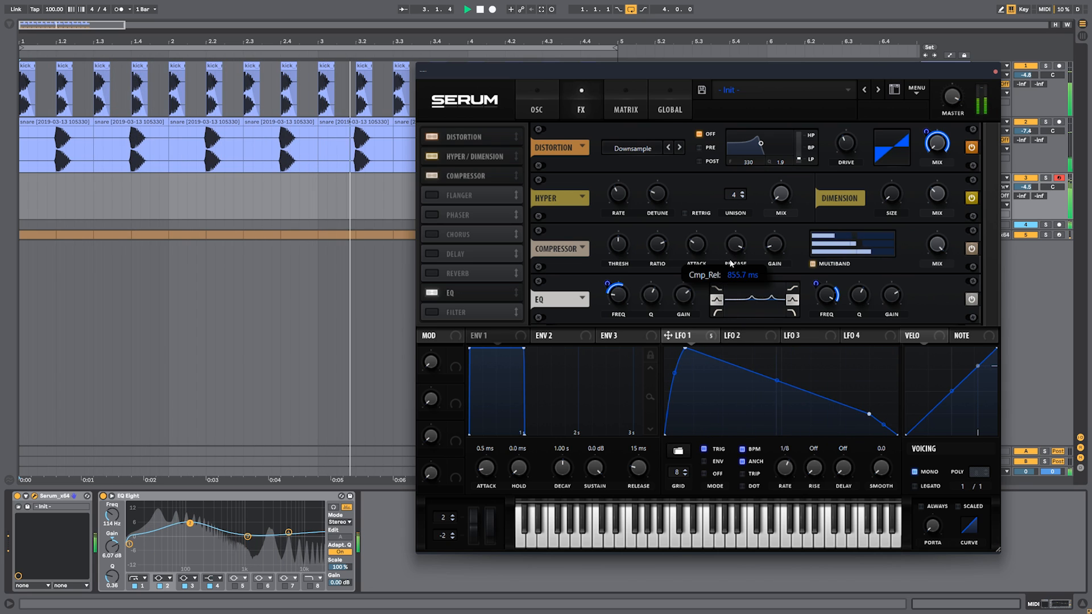
{"action": "key", "text": "space"}
Step: Load the Analog wavetable PWM Juno into OSC A and audition it with the beat
{"action": "left_click", "coordinate": [536, 105]}
{"action": "key", "text": "space"}
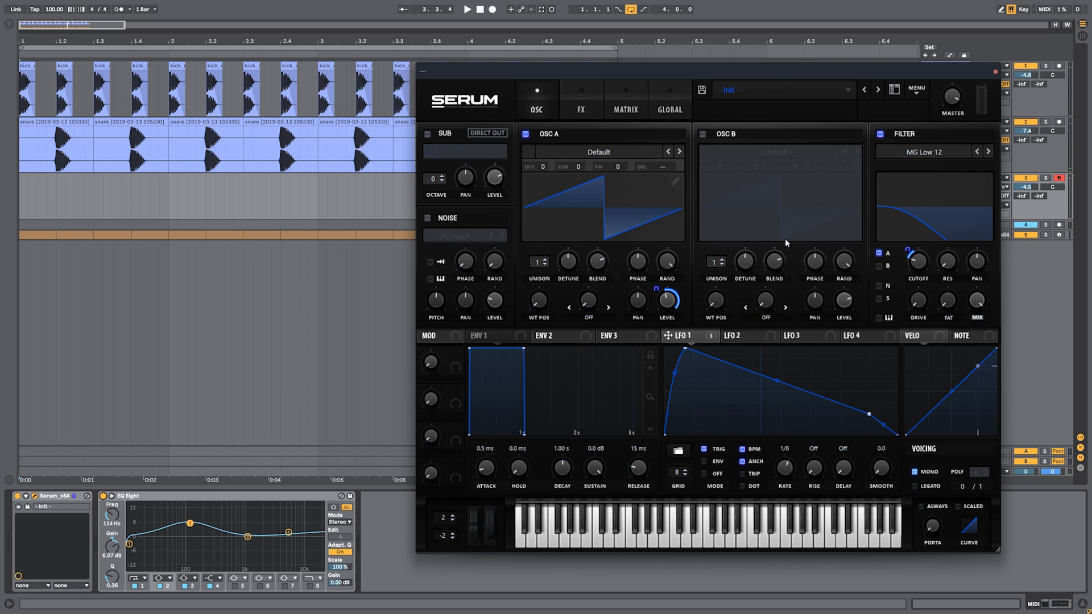
{"action": "left_click", "coordinate": [626, 149]}
{"action": "mouse_move", "coordinate": [624, 161]}
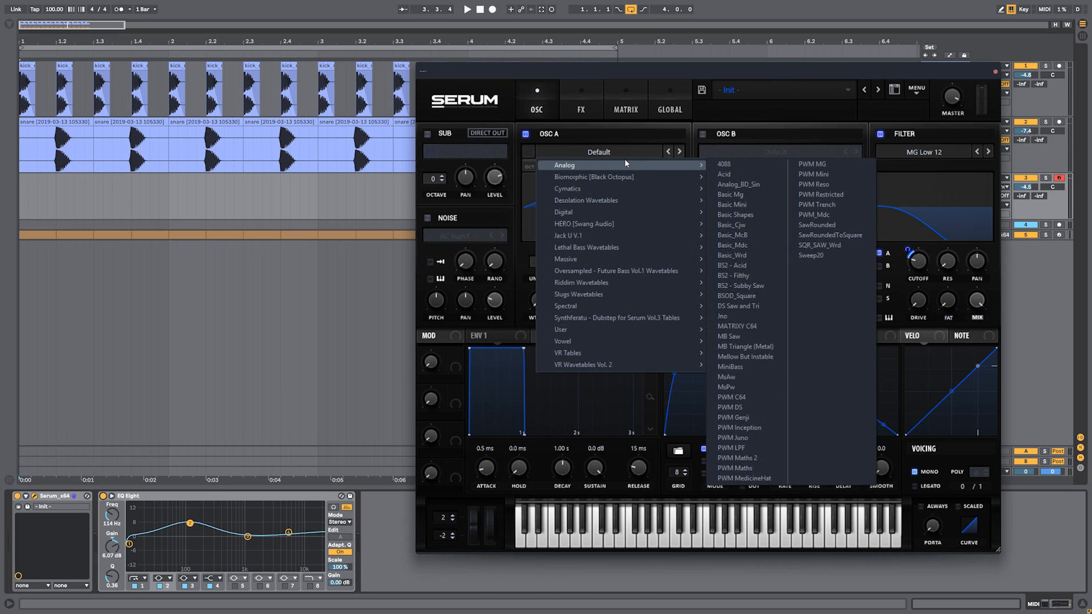
{"action": "left_click", "coordinate": [740, 307]}
{"action": "key", "text": "space"}
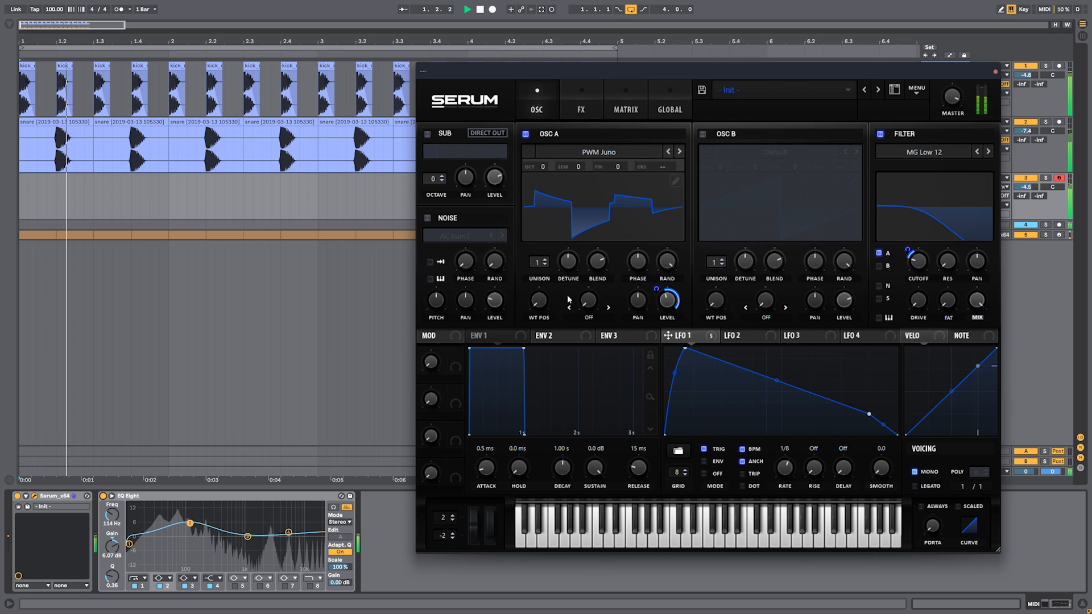
Step: Switch OSC A onward to the PWM Maths 2 wavetable and try different wavetable positions
{"action": "left_click_drag", "start_coordinate": [547, 243], "coordinate": [545, 217]}
{"action": "left_click", "coordinate": [678, 152]}
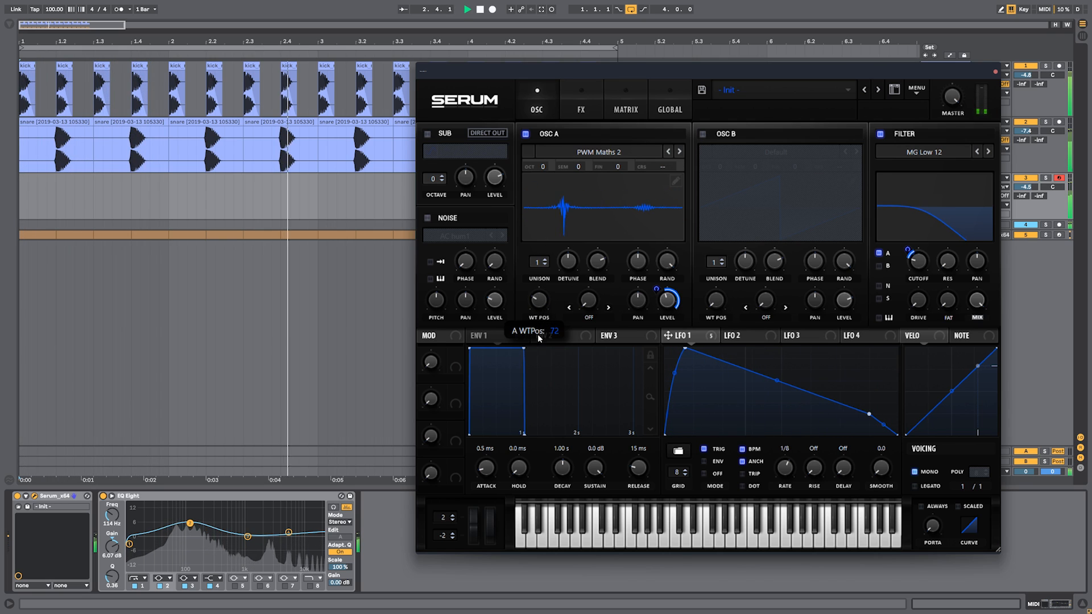
{"action": "left_click_drag", "start_coordinate": [538, 334], "coordinate": [537, 320]}
Step: Stop playback, enable the Sub oscillator with Direct Out, and modulate its level with LFO 1
{"action": "key", "text": "space"}
{"action": "left_click_drag", "start_coordinate": [683, 336], "coordinate": [487, 192]}
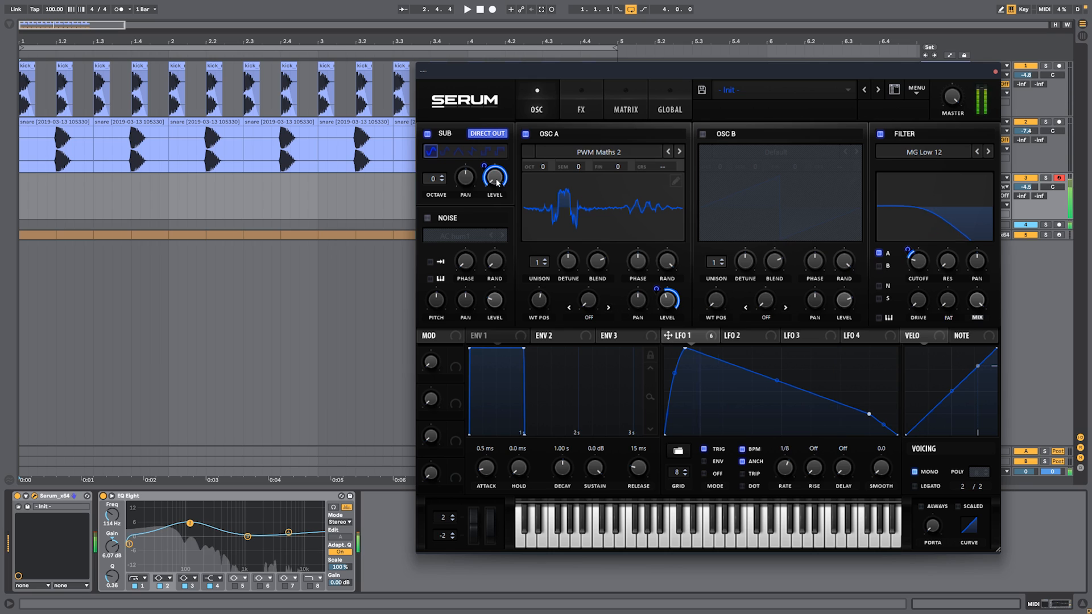
Step: Compare the PWM MG and PWM MedicineHat wavetables in OSC A over the beat, and set the wavetable position to 33
{"action": "left_click", "coordinate": [679, 152]}
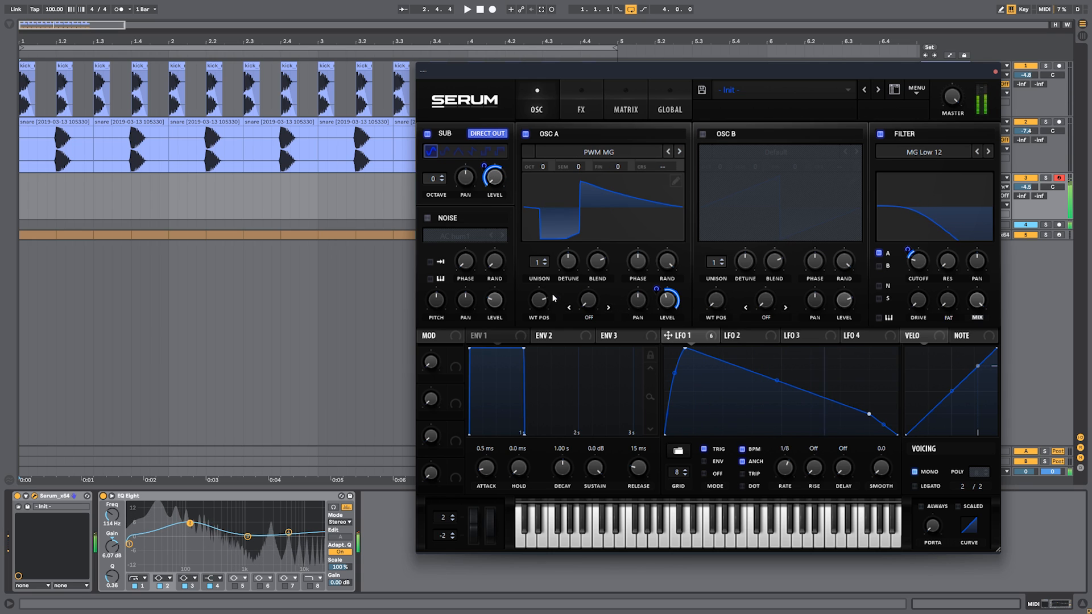
{"action": "left_click", "coordinate": [678, 152]}
{"action": "key", "text": "space"}
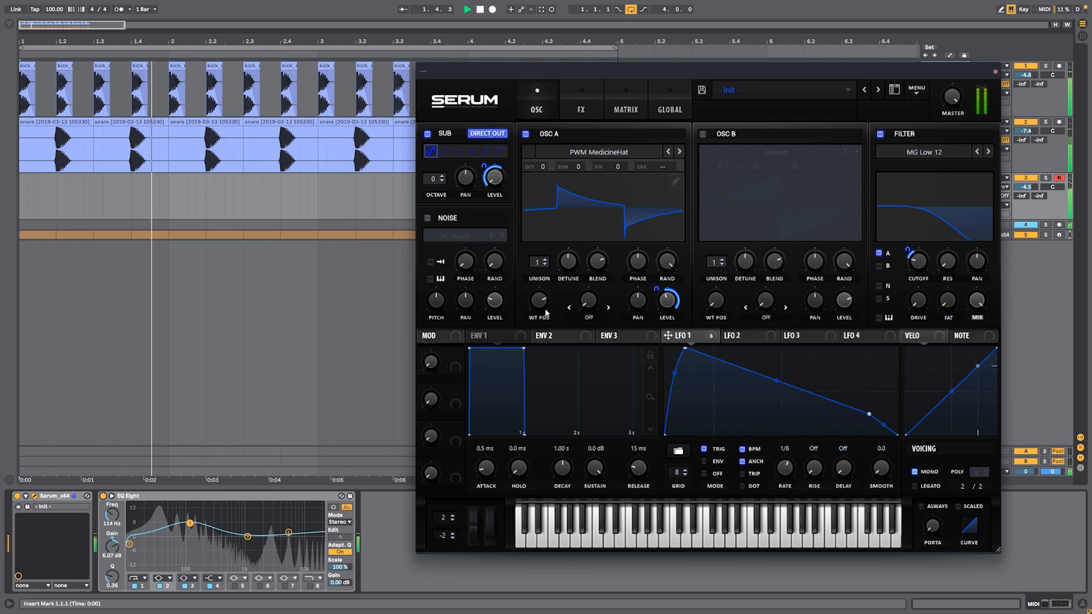
{"action": "left_click_drag", "start_coordinate": [539, 297], "coordinate": [538, 288]}
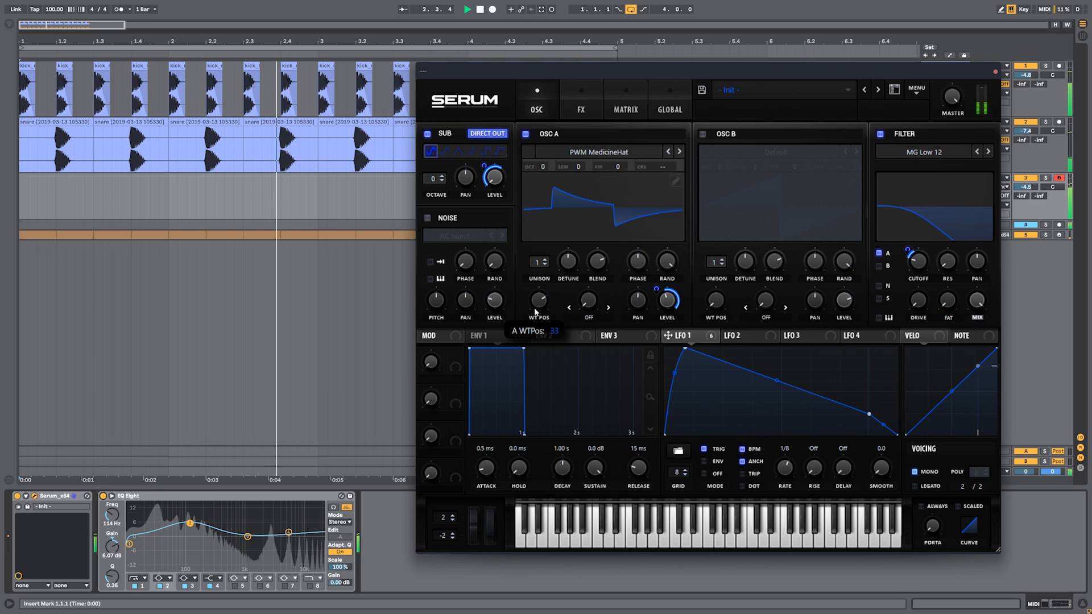
Step: Adjust the Distortion drive, trying 50%, and the LFO 1 amount on its mix over the beat, and return to the oscillator view
{"action": "left_click", "coordinate": [581, 105]}
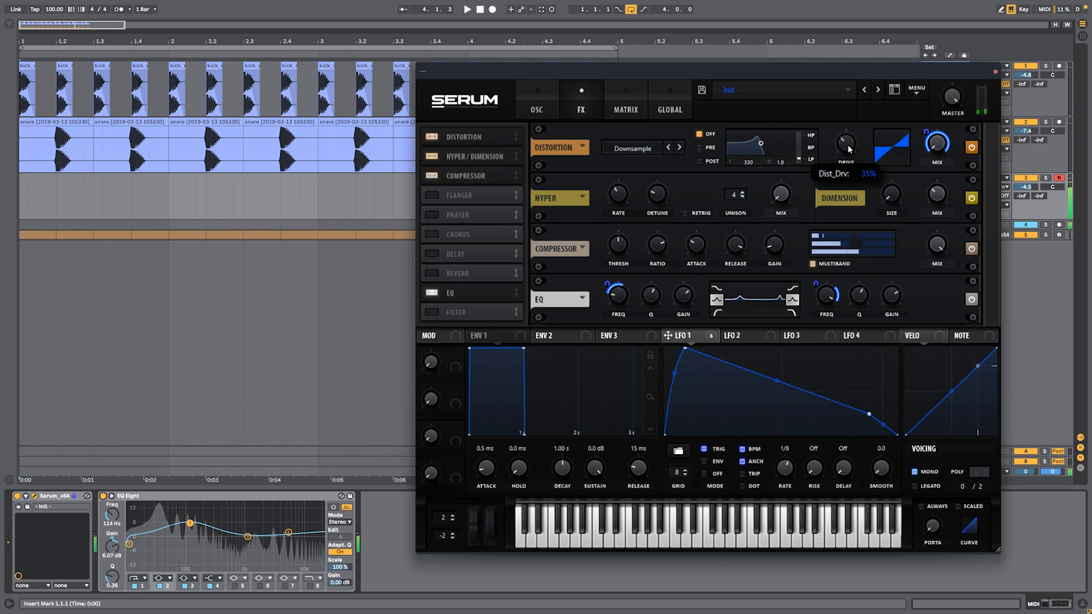
{"action": "left_click_drag", "start_coordinate": [847, 145], "coordinate": [850, 100]}
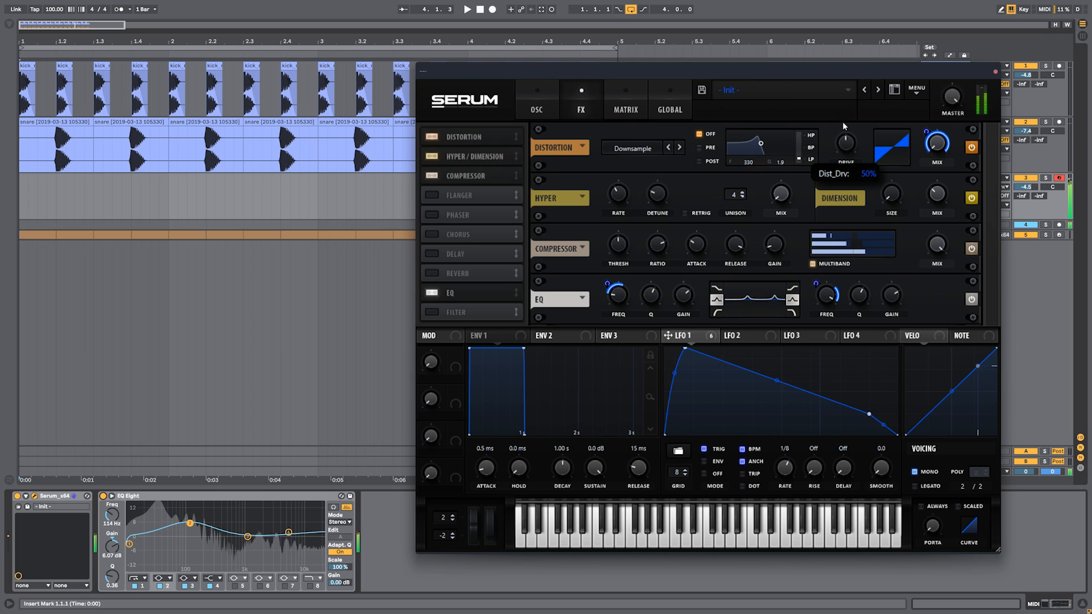
{"action": "key", "text": "space"}
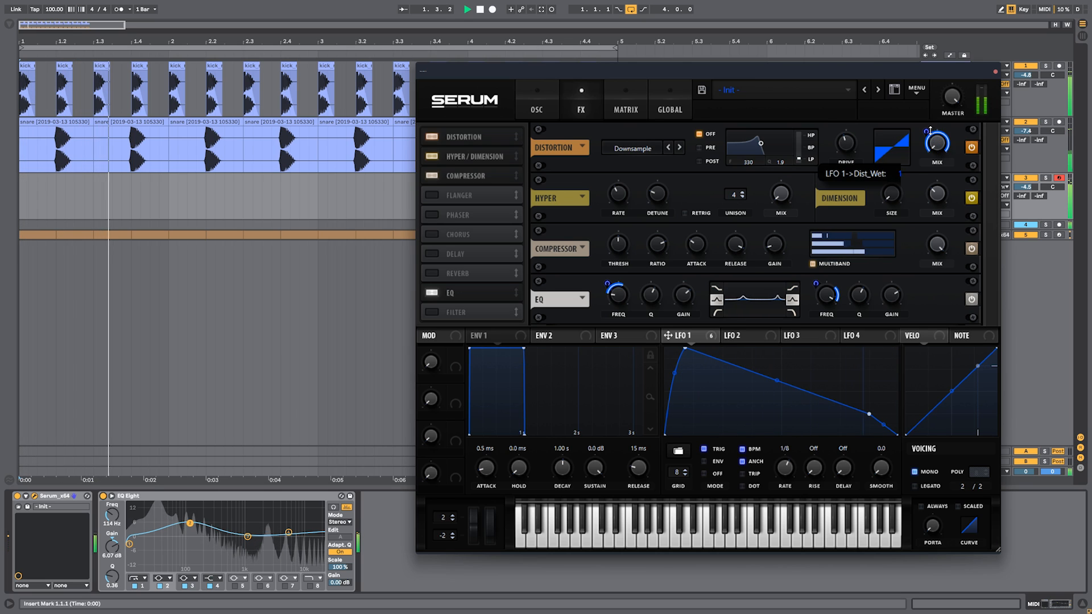
{"action": "left_click_drag", "start_coordinate": [930, 130], "coordinate": [913, 189]}
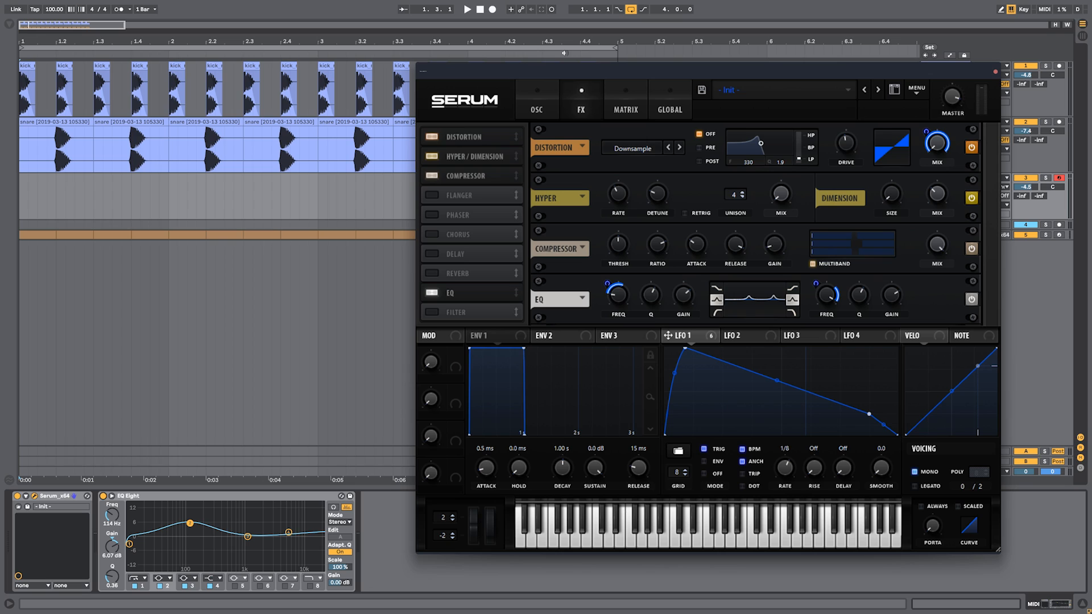
{"action": "left_click", "coordinate": [540, 93]}
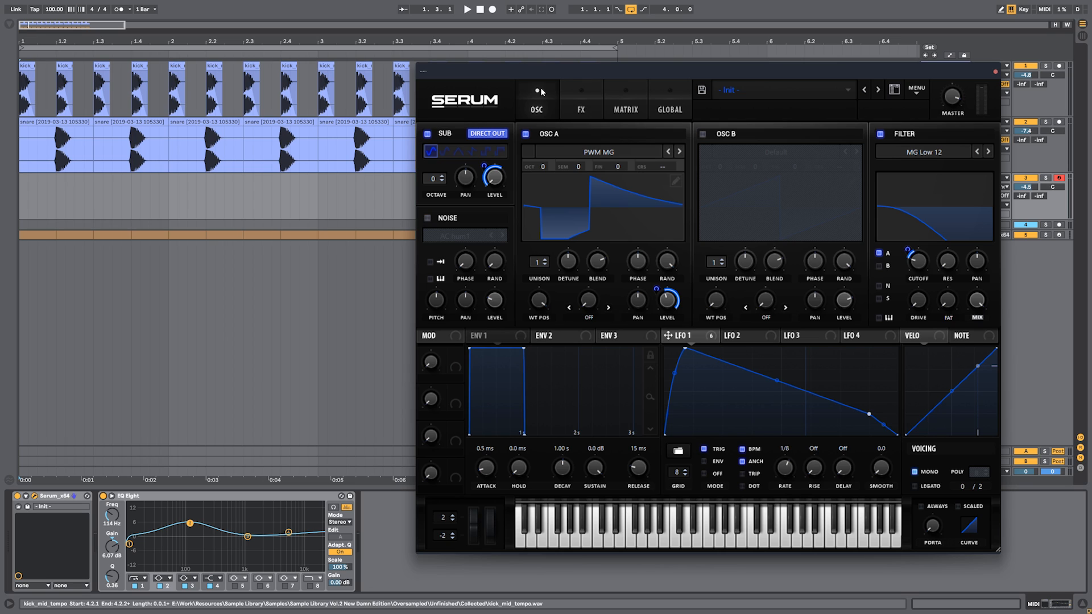